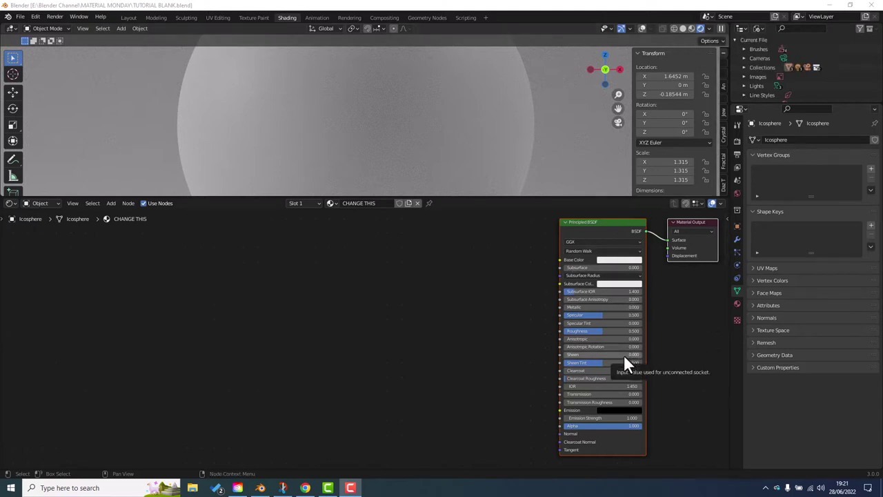
# Add a ColorRamp node to the left of the Principled shader
pyautogui.click(504, 263)
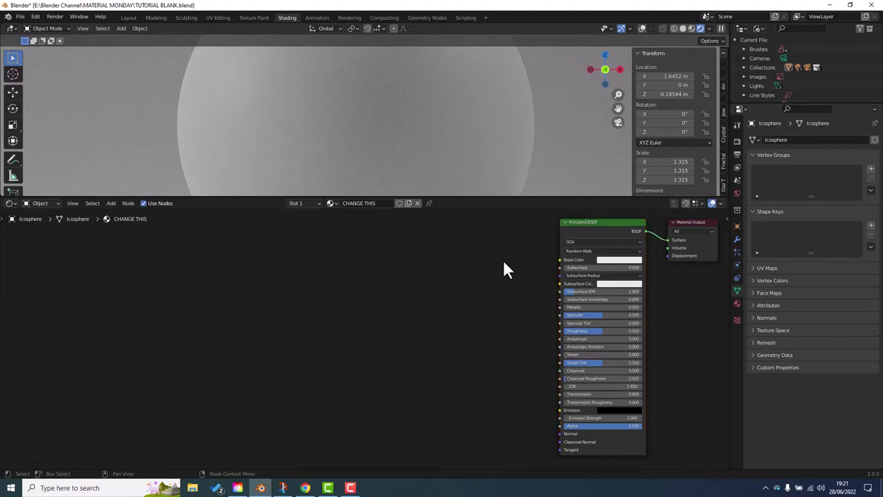
pyautogui.hotkey('shift', 'a')
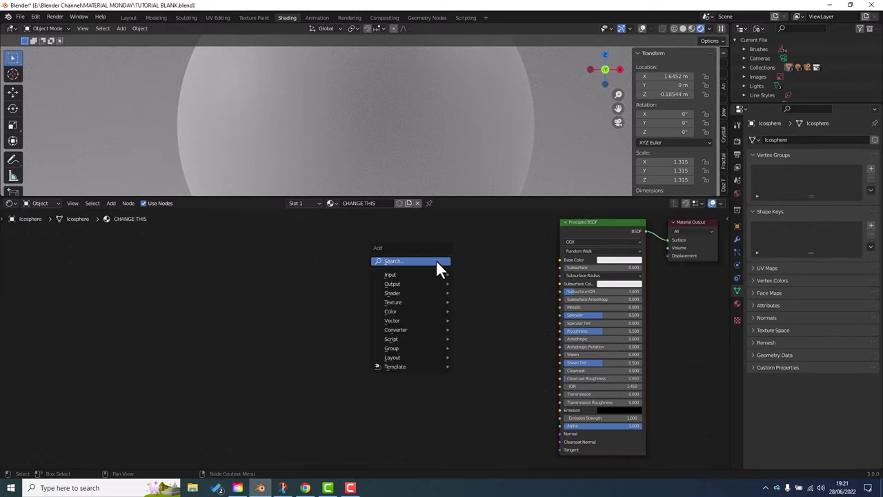
pyautogui.click(436, 260)
pyautogui.write('color')
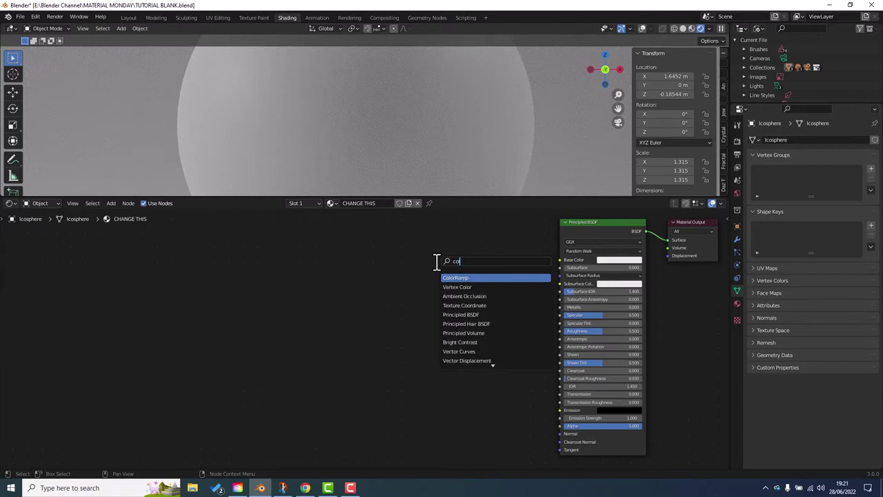
pyautogui.press('Return')
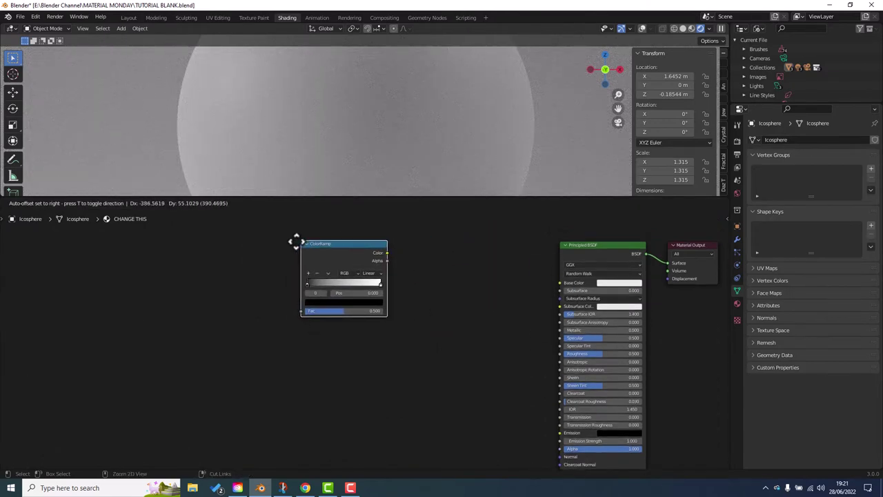
pyautogui.click(296, 242)
pyautogui.scroll(1, 345, 313)
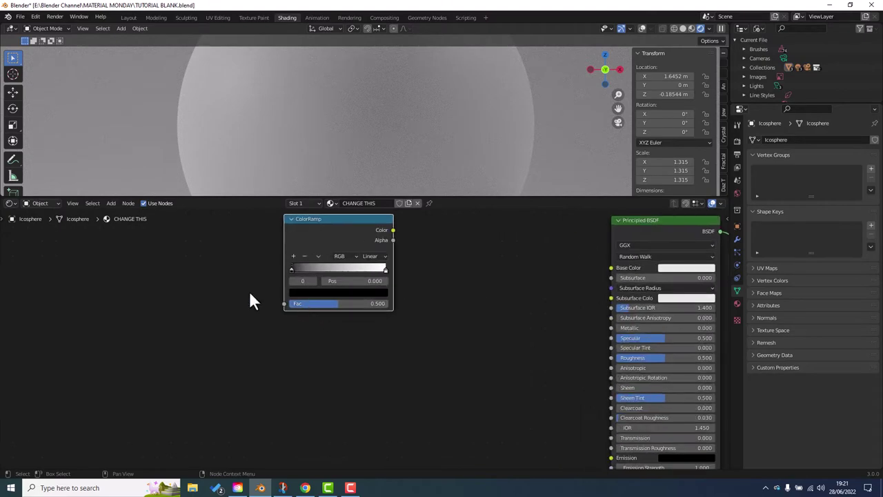
pyautogui.scroll(1, 255, 304)
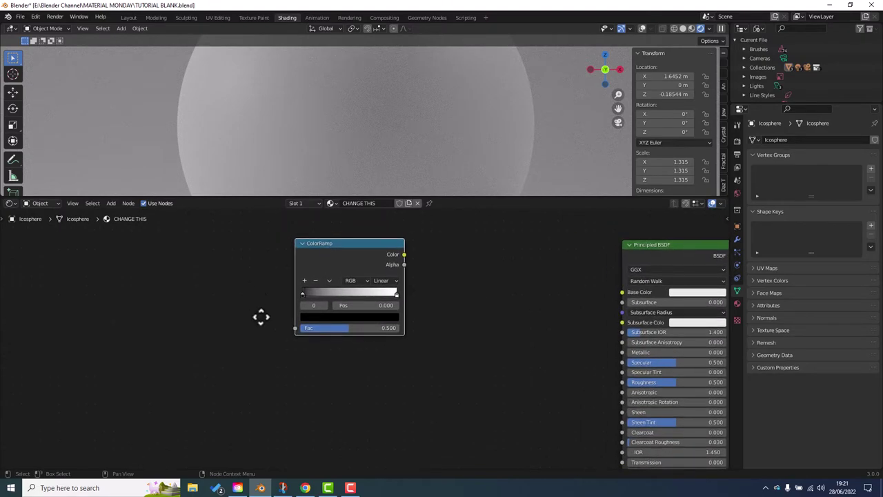
# Set the ramp to HSL Counter-Clockwise and move the white stop to 0.75
pyautogui.click(358, 280)
pyautogui.click(363, 315)
pyautogui.click(383, 280)
pyautogui.click(390, 321)
pyautogui.click(396, 294)
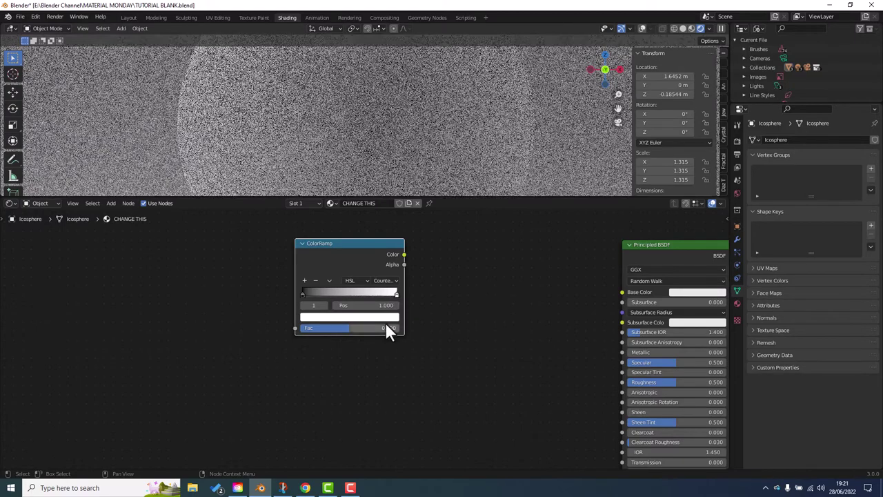
pyautogui.click(386, 306)
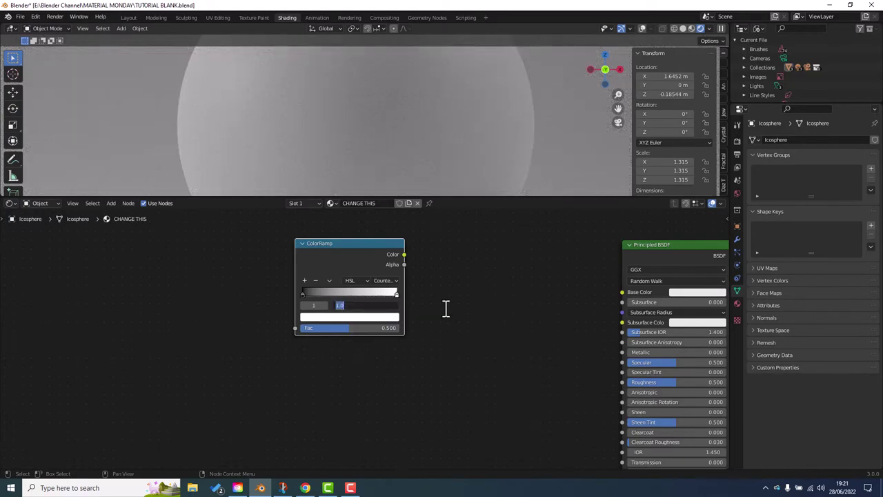
pyautogui.write('0.75')
pyautogui.press('Return')
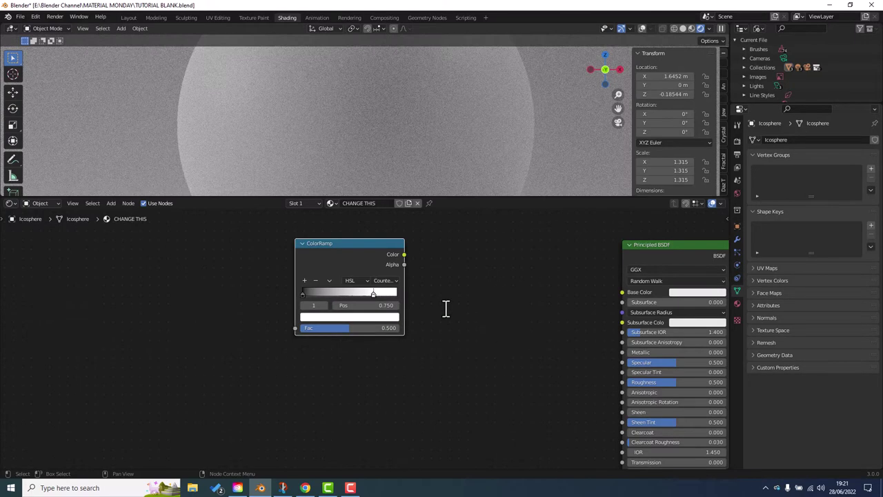
# Make the left stop a near-black brown: H 0.05, S 0.815, V 0.005
pyautogui.click(301, 293)
pyautogui.click(322, 316)
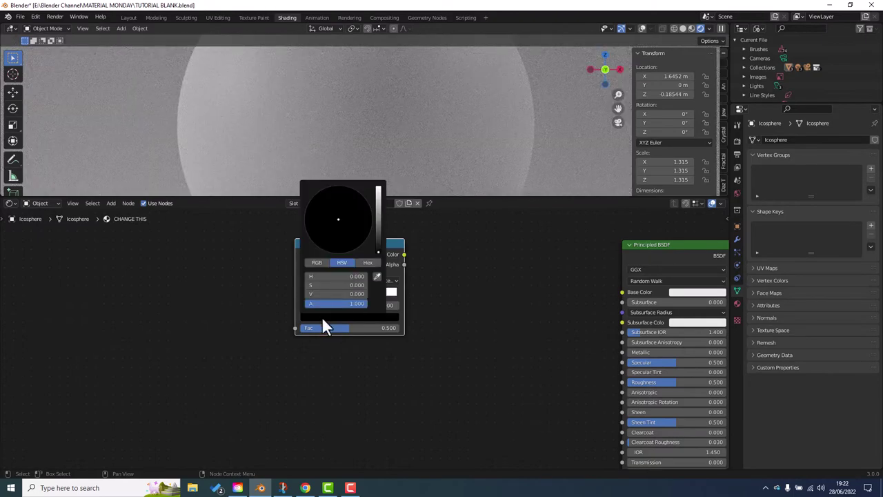
pyautogui.click(342, 276)
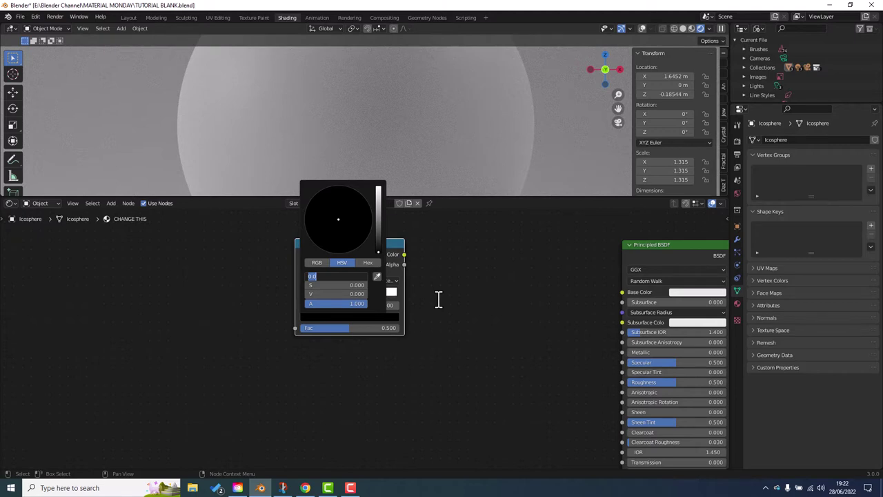
pyautogui.write('.050')
pyautogui.press('Tab')
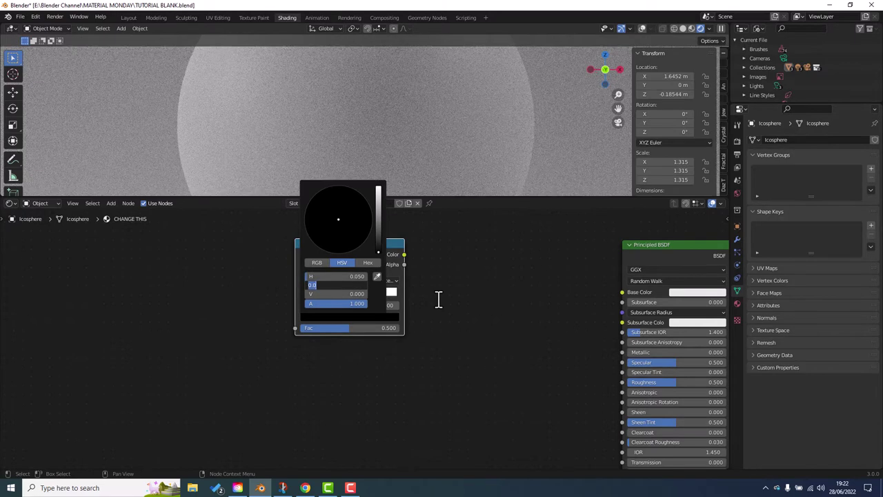
pyautogui.write('.815')
pyautogui.press('Tab')
pyautogui.write('.005')
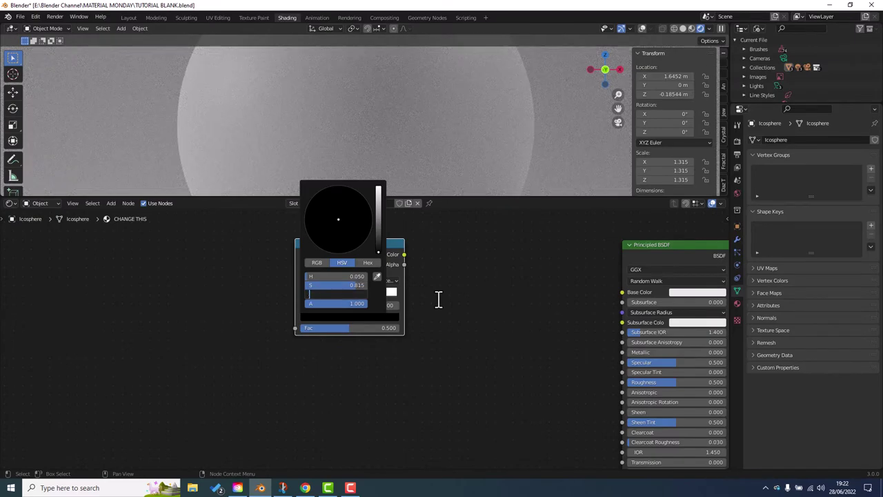
pyautogui.press('Tab')
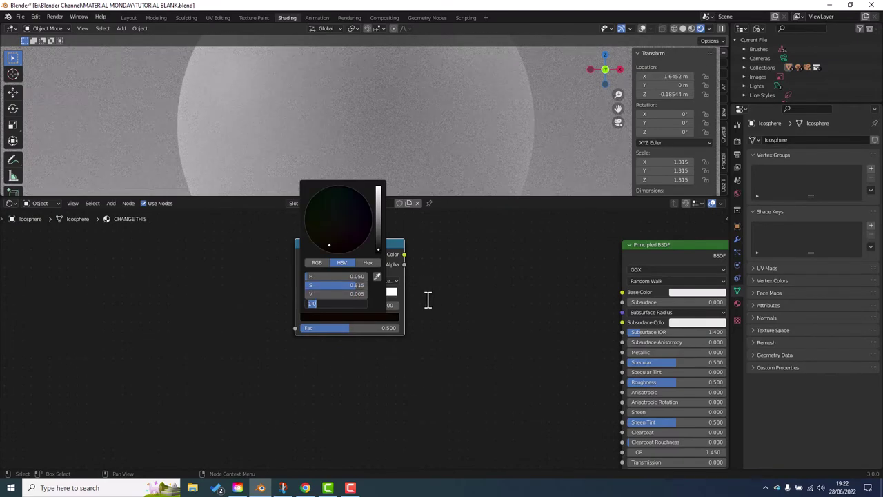
pyautogui.press('Return')
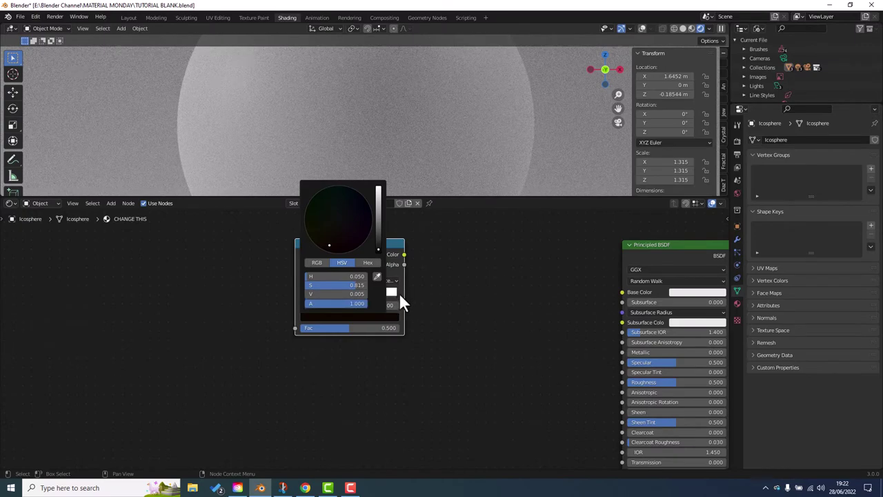
pyautogui.click(399, 292)
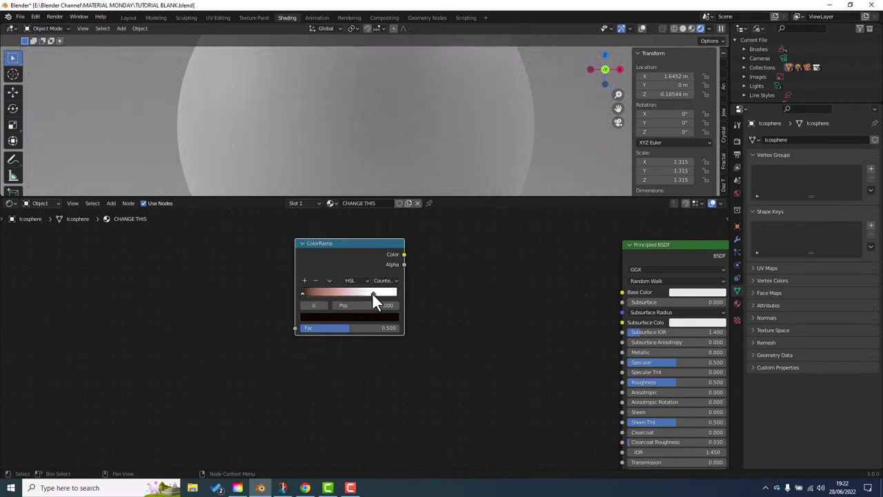
# Set the right stop to orange, HSV 0.075 / 0.815 / 0.65
pyautogui.click(372, 293)
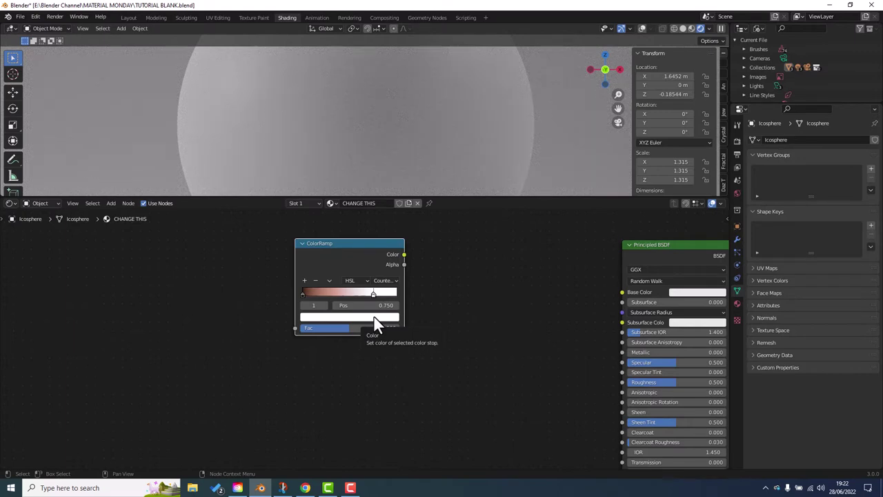
pyautogui.click(374, 316)
pyautogui.click(351, 276)
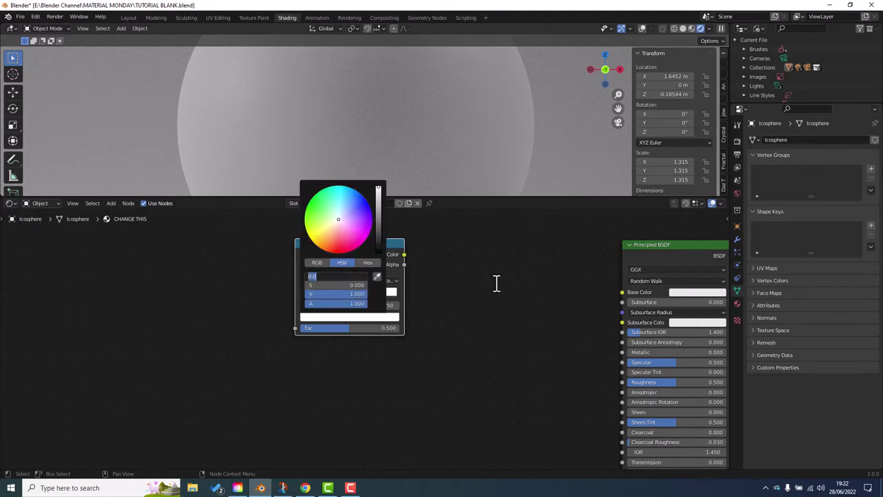
pyautogui.write('0.075')
pyautogui.press('Tab')
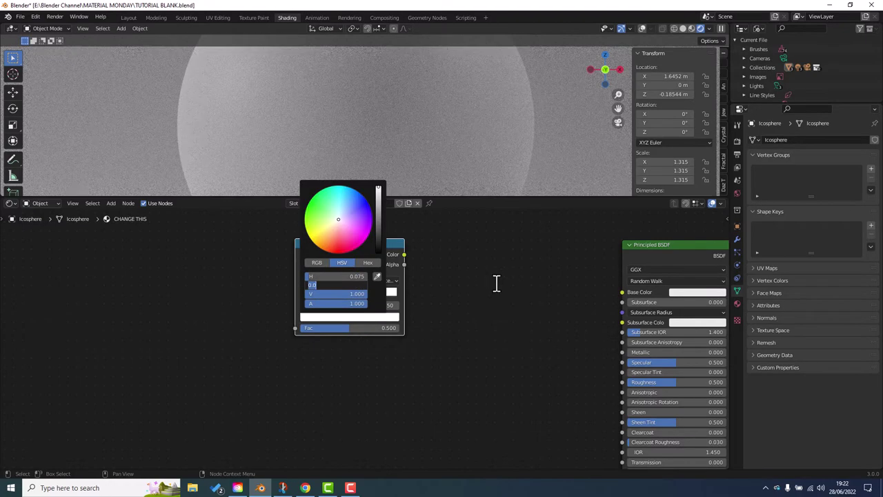
pyautogui.write('.815')
pyautogui.press('Tab')
pyautogui.write('.650')
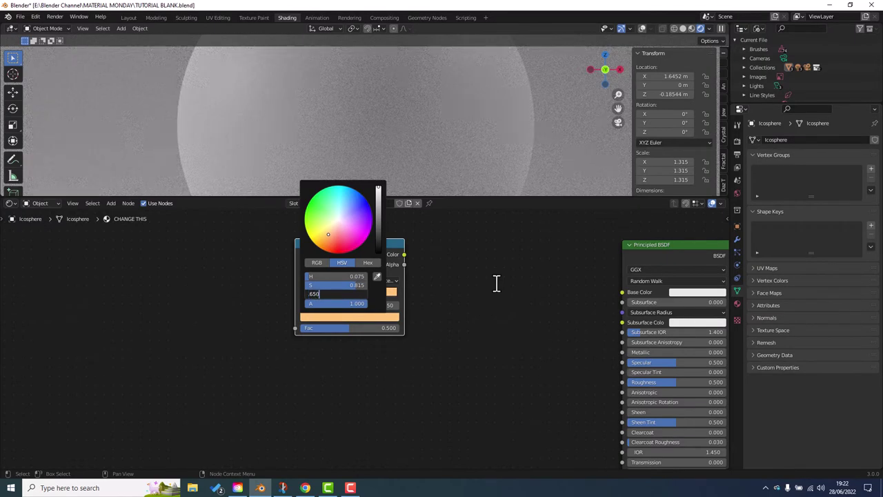
pyautogui.press('Return')
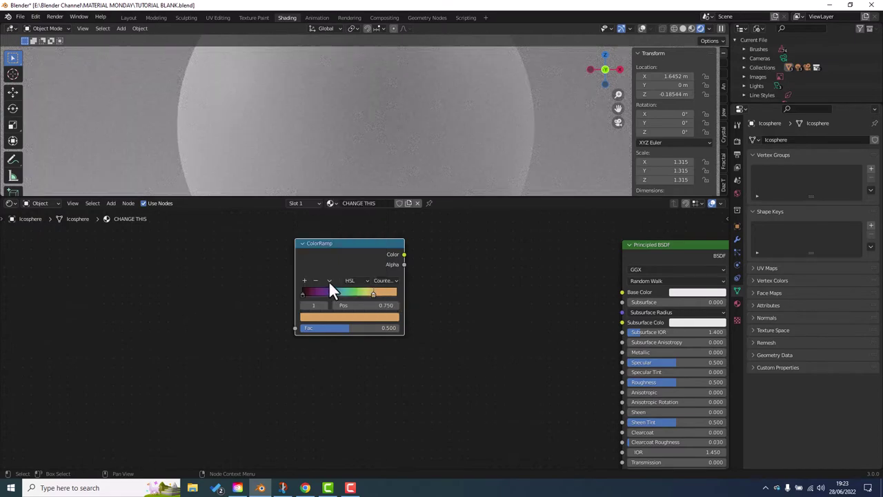
# Flip the ramp, put the stops at 0 and 0.75, and link Color to Base Color
pyautogui.click(328, 280)
pyautogui.click(334, 287)
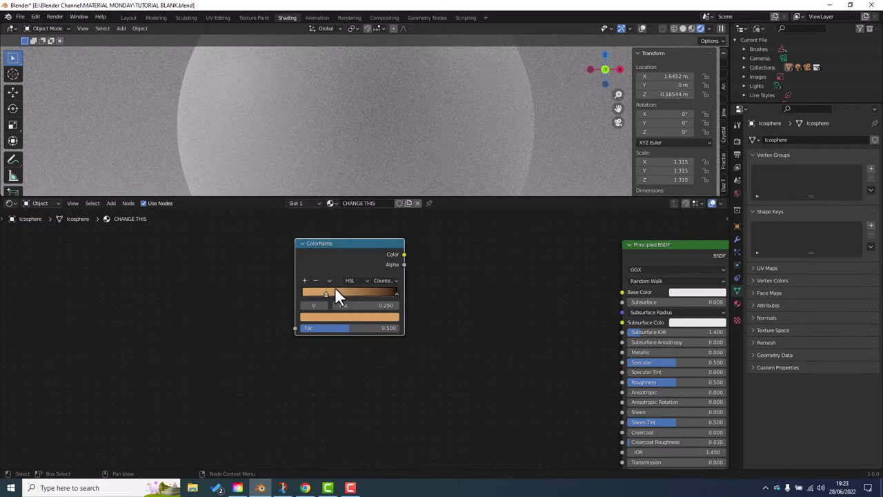
pyautogui.moveTo(327, 295); pyautogui.dragTo(294, 296)
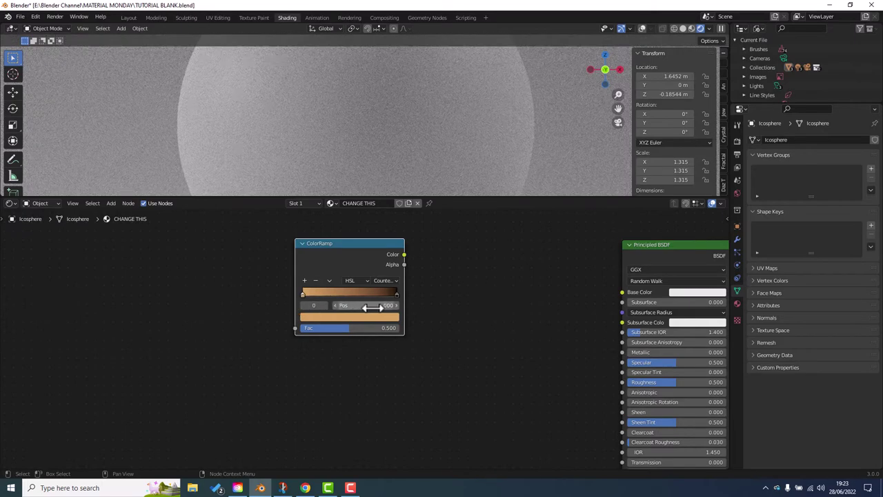
pyautogui.click(395, 295)
pyautogui.click(392, 305)
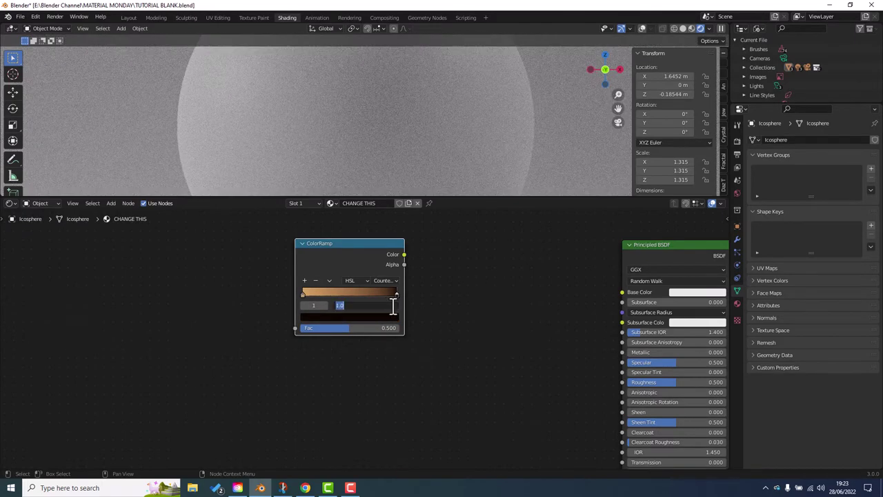
pyautogui.write('.75')
pyautogui.press('Return')
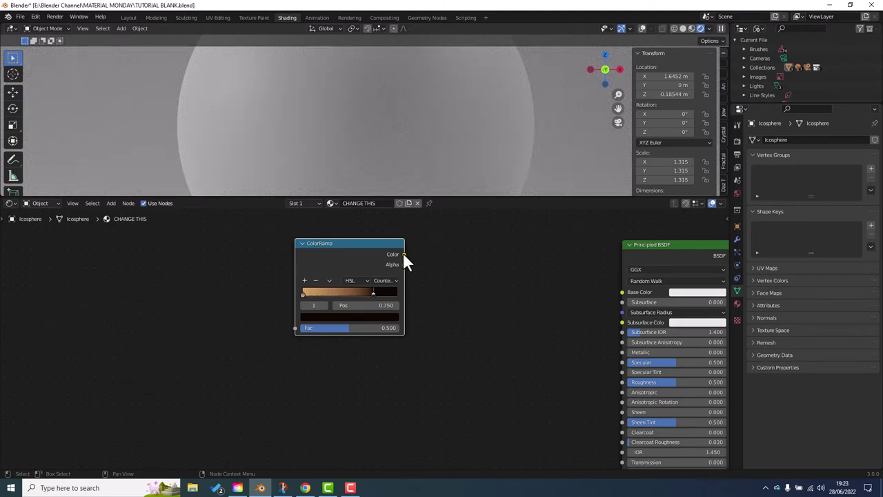
pyautogui.moveTo(403, 255); pyautogui.dragTo(615, 292)
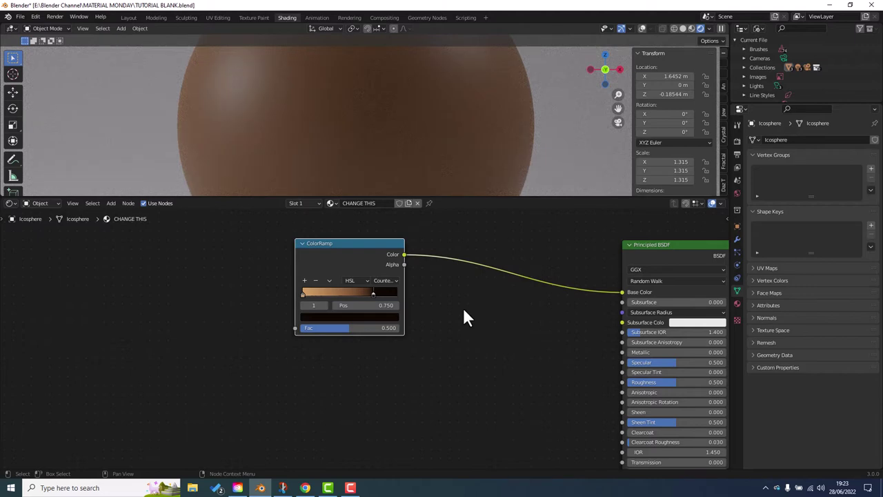
pyautogui.scroll(-2, 464, 317)
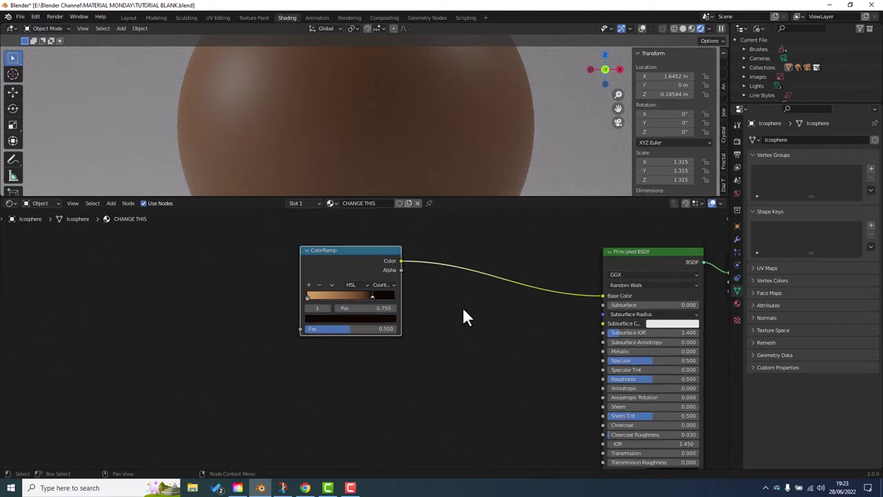
# Add a Voronoi Texture and connect its Distance output to the ColorRamp's Fac
pyautogui.moveTo(525, 349); pyautogui.dragTo(537, 327, button='middle')
pyautogui.hotkey('shift', 'a')
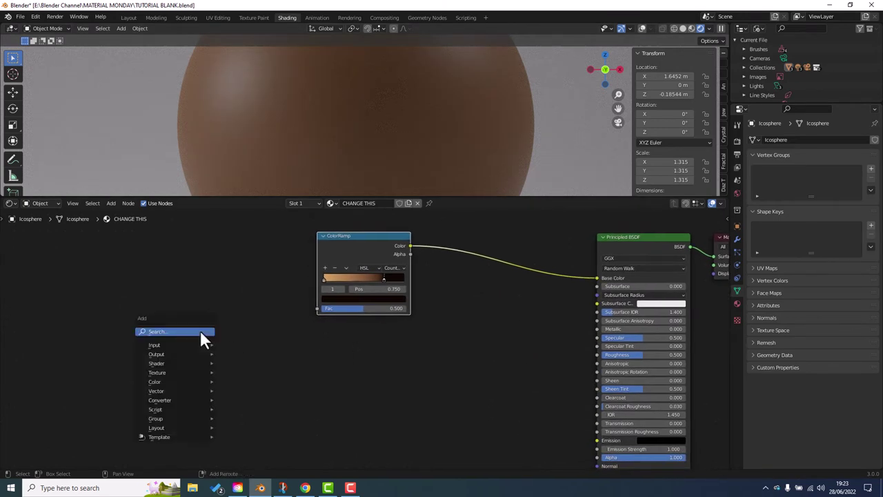
pyautogui.click(197, 327)
pyautogui.write('vol')
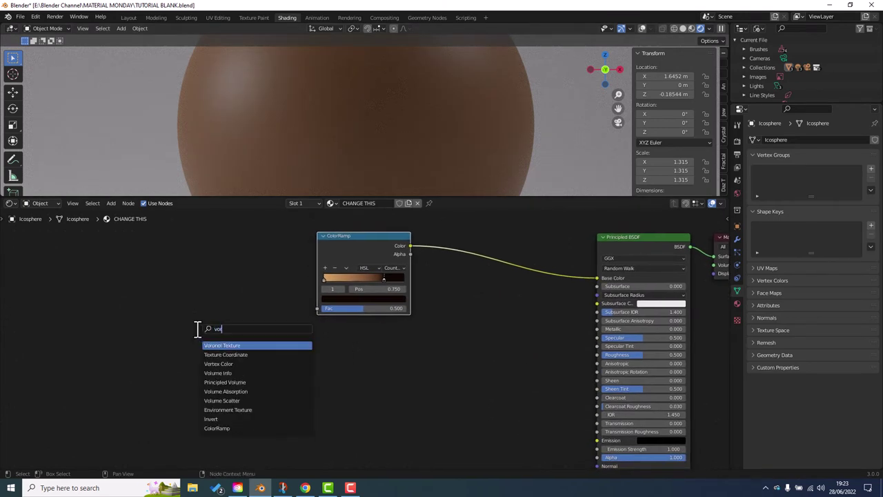
pyautogui.press('Return')
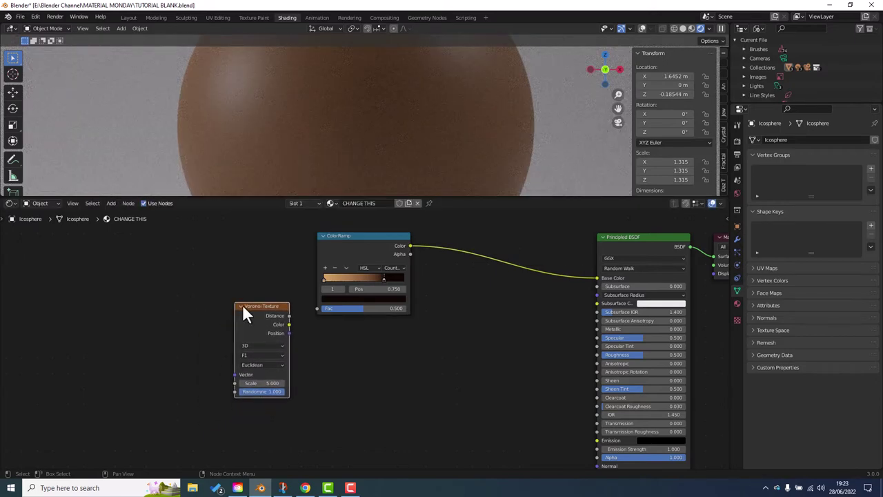
pyautogui.moveTo(289, 315); pyautogui.dragTo(316, 309)
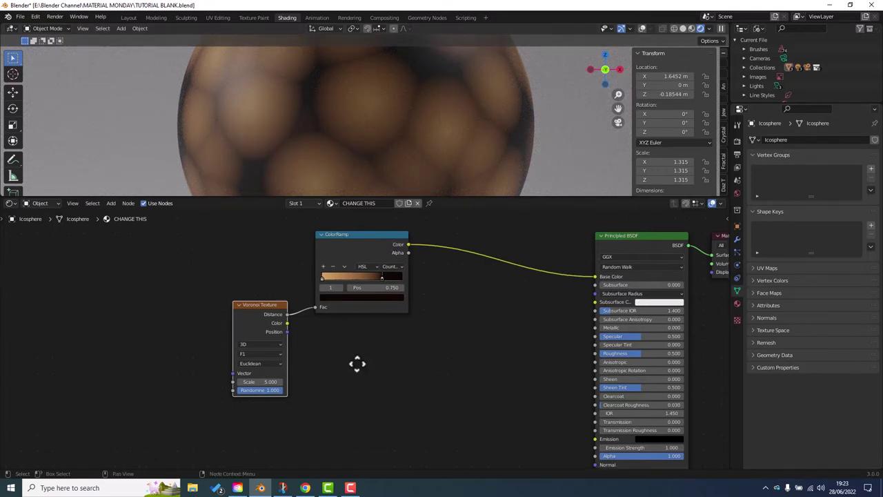
pyautogui.moveTo(357, 373); pyautogui.dragTo(341, 366, button='middle')
# Add a second ColorRamp below the first and flip its colours
pyautogui.hotkey('shift', 'a')
pyautogui.write('color ramp')
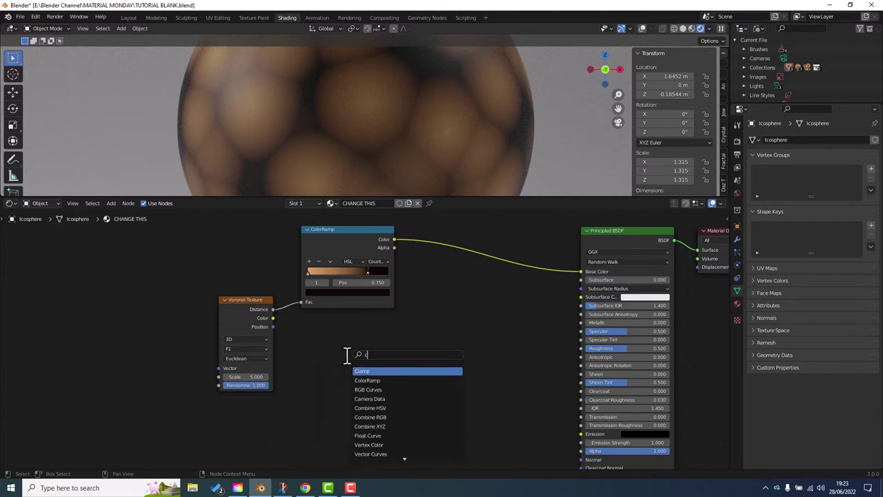
pyautogui.press('Return')
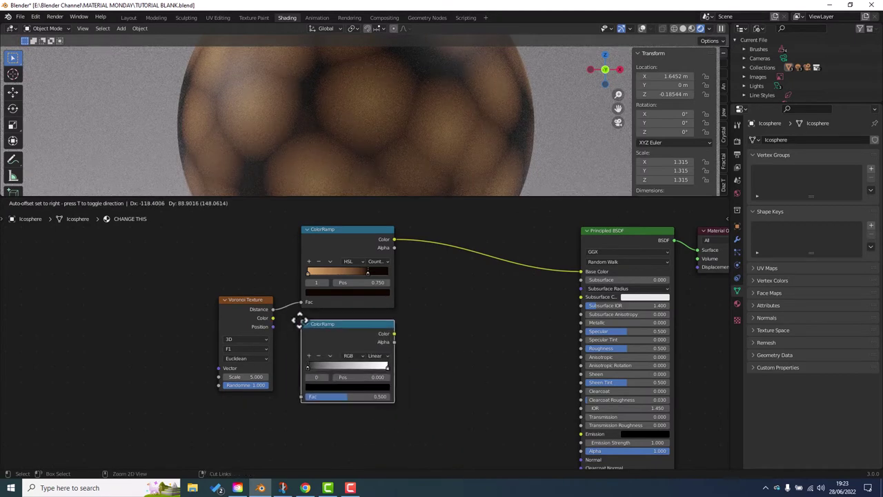
pyautogui.click(307, 330)
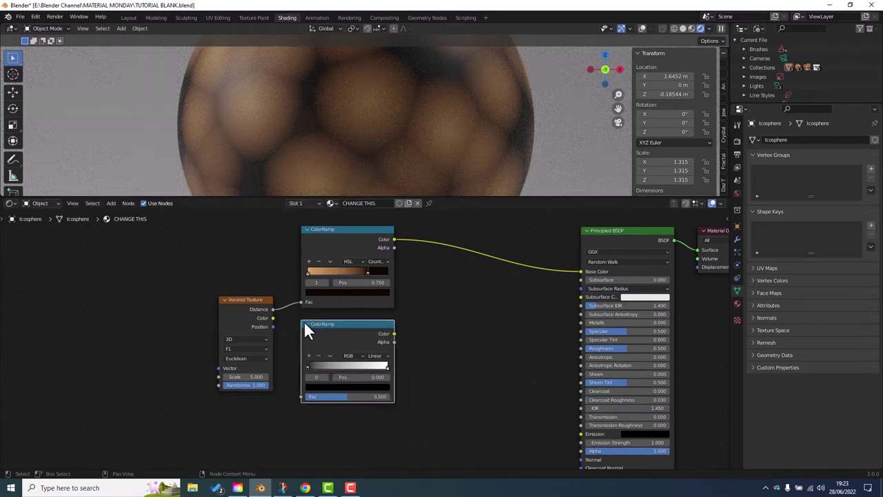
pyautogui.click(331, 356)
pyautogui.click(333, 356)
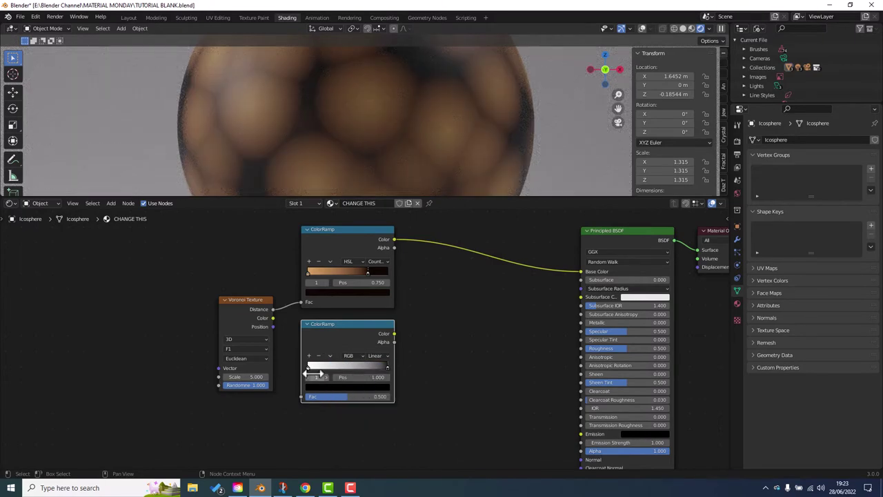
# Set its stops to 0.2 and 0.8 and feed Voronoi Distance into its Fac
pyautogui.click(366, 376)
pyautogui.write('0.25')
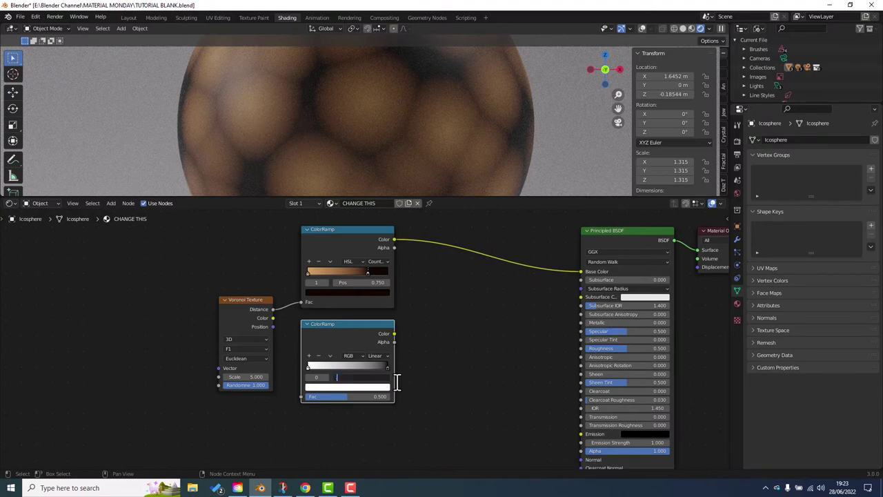
pyautogui.press('Return')
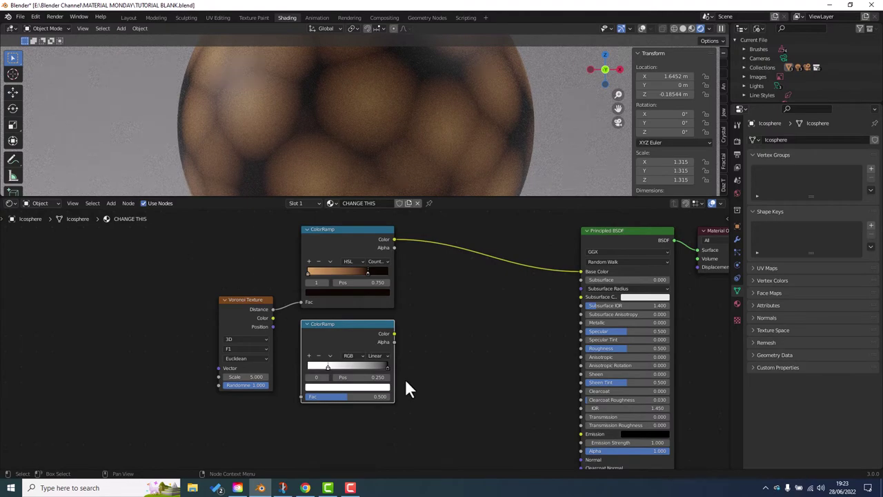
pyautogui.click(363, 377)
pyautogui.press('BackSpace')
pyautogui.write('0.2')
pyautogui.press('Return')
pyautogui.click(387, 367)
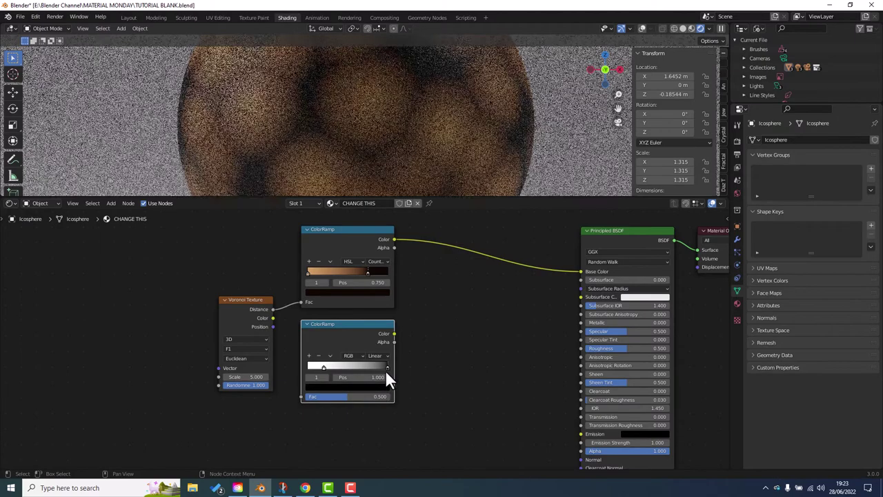
pyautogui.click(385, 377)
pyautogui.write('0.8')
pyautogui.press('Return')
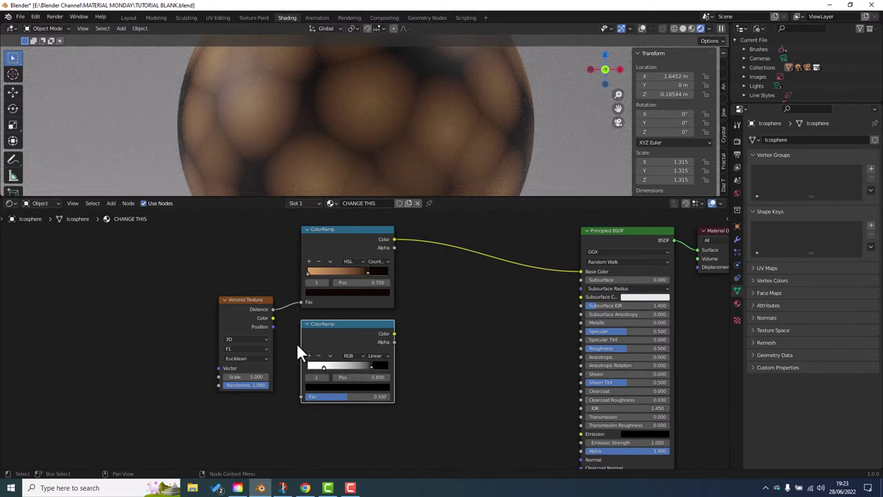
pyautogui.moveTo(273, 309); pyautogui.dragTo(300, 396)
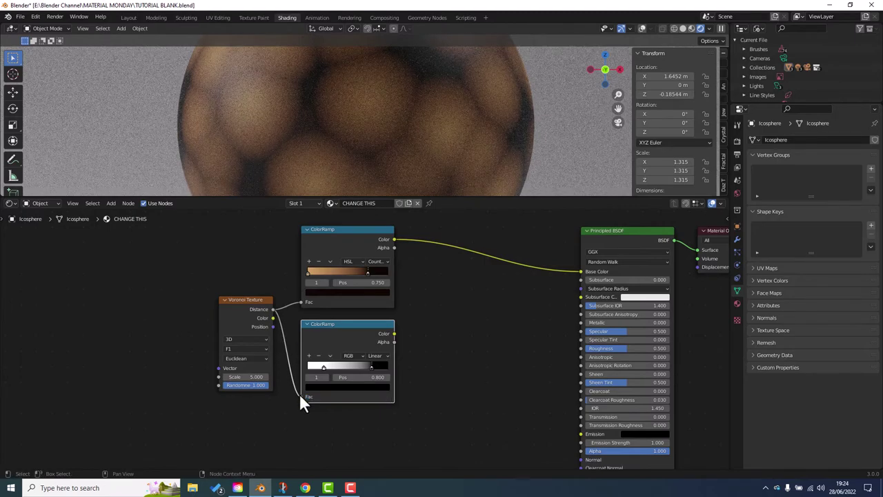
pyautogui.moveTo(432, 383); pyautogui.dragTo(430, 298, button='middle')
# Add a Noise Texture node below the second ColorRamp
pyautogui.hotkey('shift', 'a')
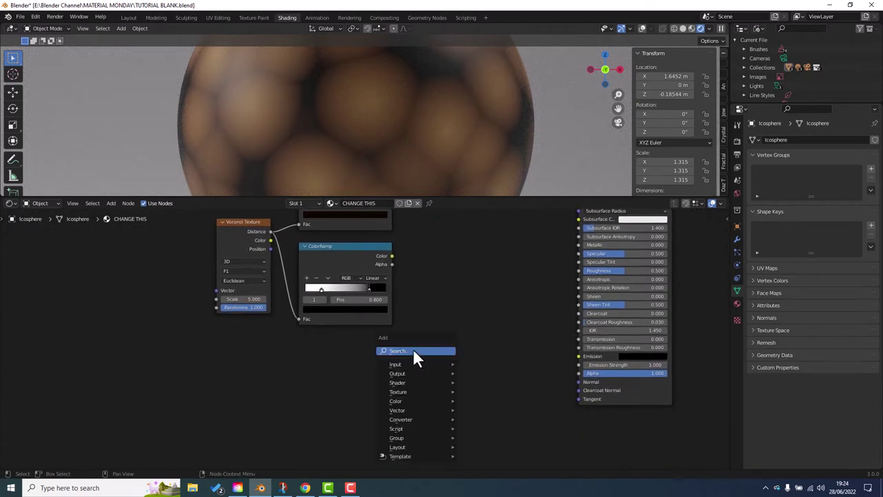
pyautogui.click(406, 354)
pyautogui.write('noise')
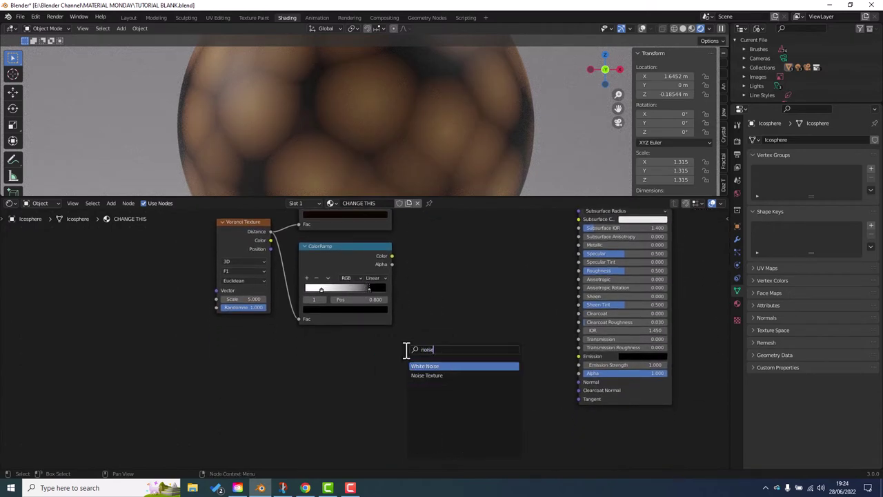
pyautogui.press('Down')
pyautogui.press('Return')
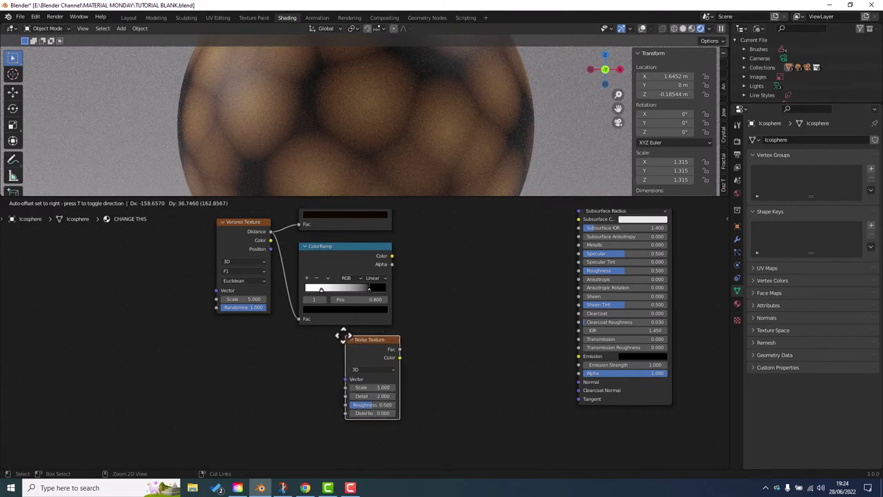
pyautogui.click(335, 336)
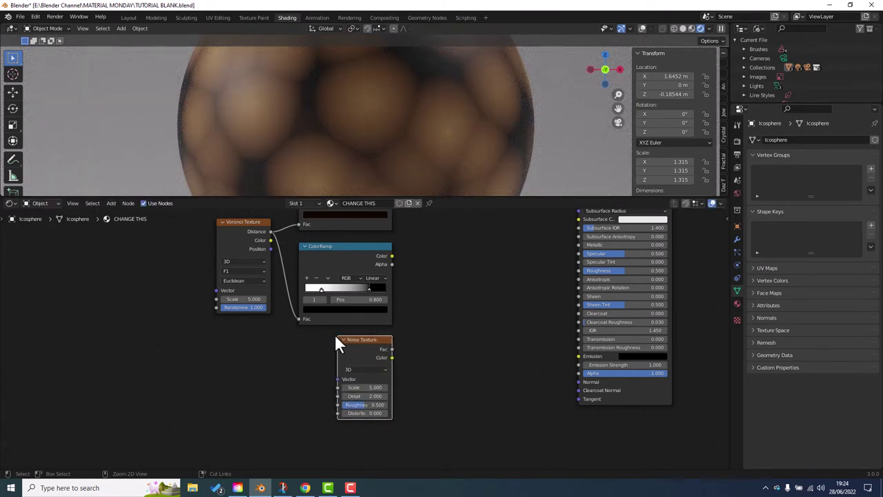
# Set the Noise Texture to Scale 3, Detail 10 and Roughness 1
pyautogui.doubleClick(371, 388)
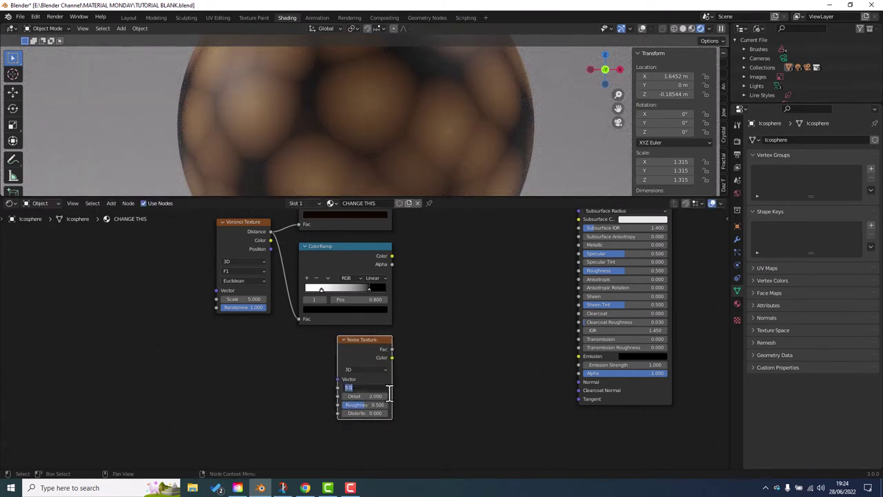
pyautogui.write('3')
pyautogui.press('Tab')
pyautogui.write('10')
pyautogui.press('Tab')
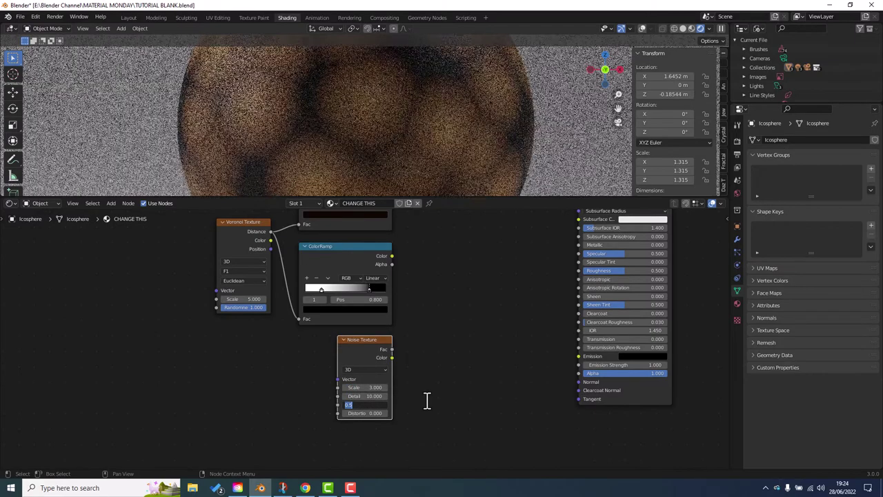
pyautogui.write('1')
pyautogui.press('Return')
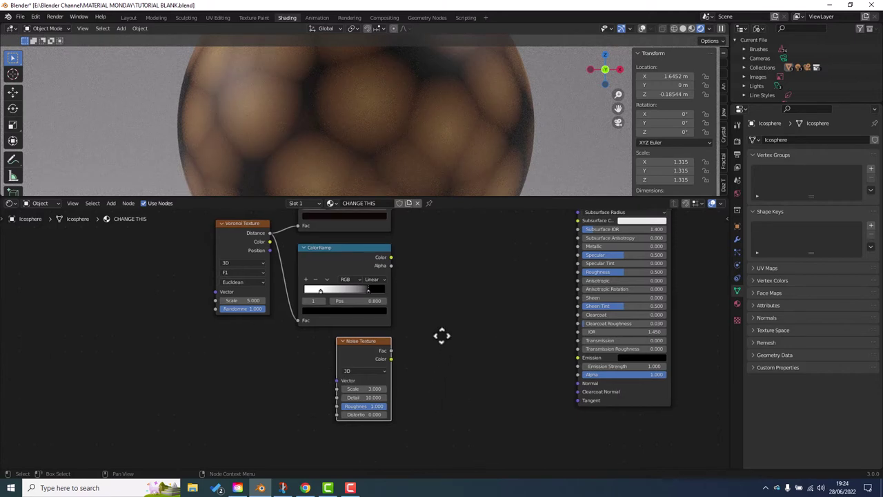
pyautogui.moveTo(442, 336); pyautogui.dragTo(423, 360, button='middle')
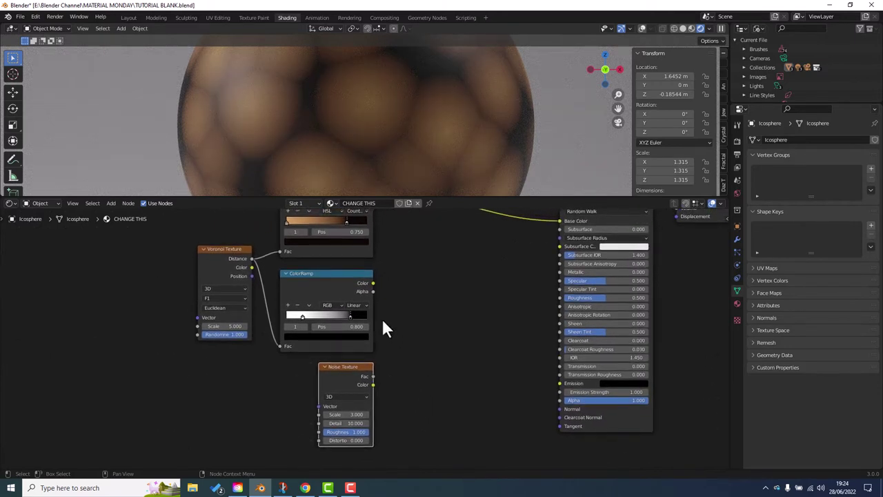
# Add a MixRGB node beside the second ColorRamp
pyautogui.hotkey('shift', 'a')
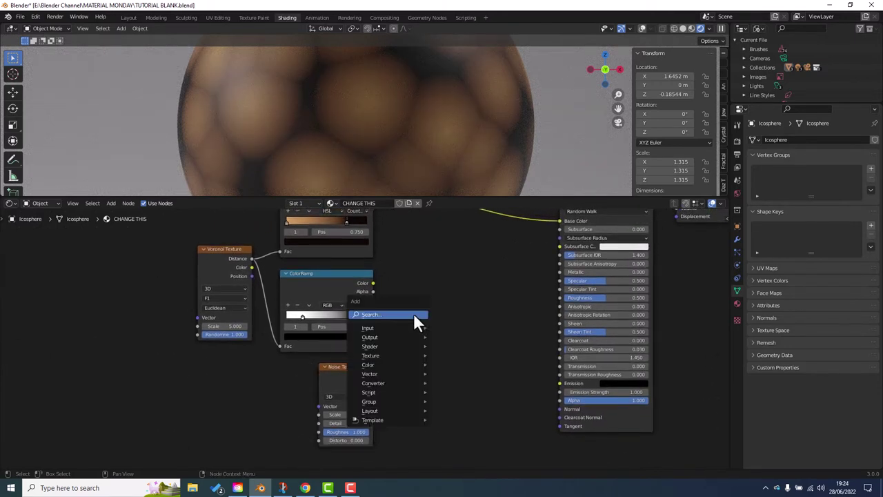
pyautogui.click(414, 314)
pyautogui.write('mix')
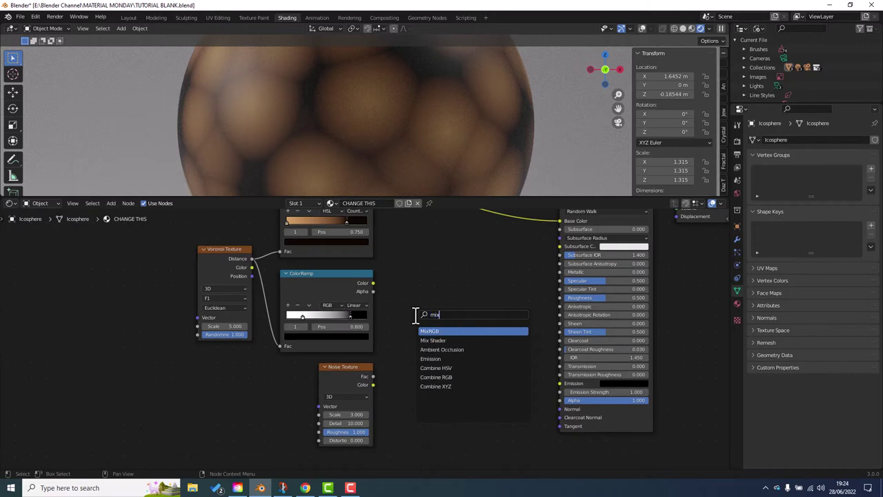
pyautogui.press('Return')
pyautogui.moveTo(413, 314); pyautogui.dragTo(396, 271)
# Feed ColorRamp Color into Color1, Noise Color into Color2, and Mix output into BSDF Normal
pyautogui.click(371, 280)
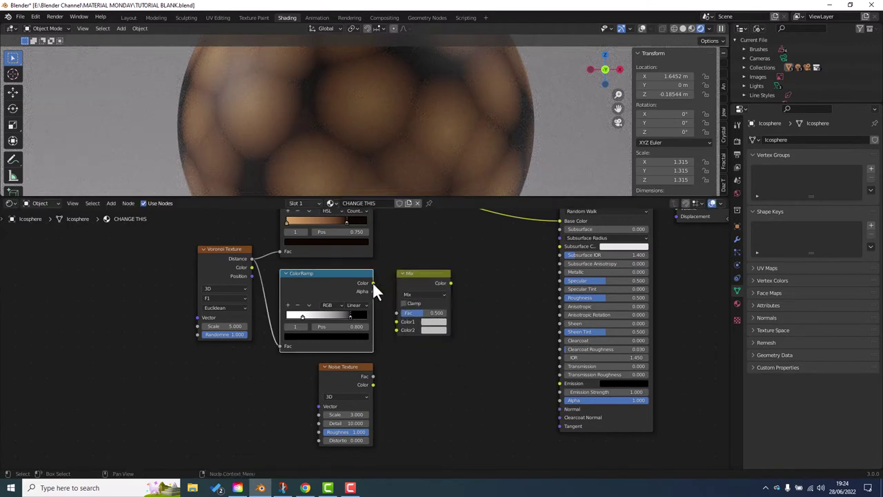
pyautogui.moveTo(373, 284); pyautogui.dragTo(396, 322)
pyautogui.moveTo(373, 383); pyautogui.dragTo(396, 332)
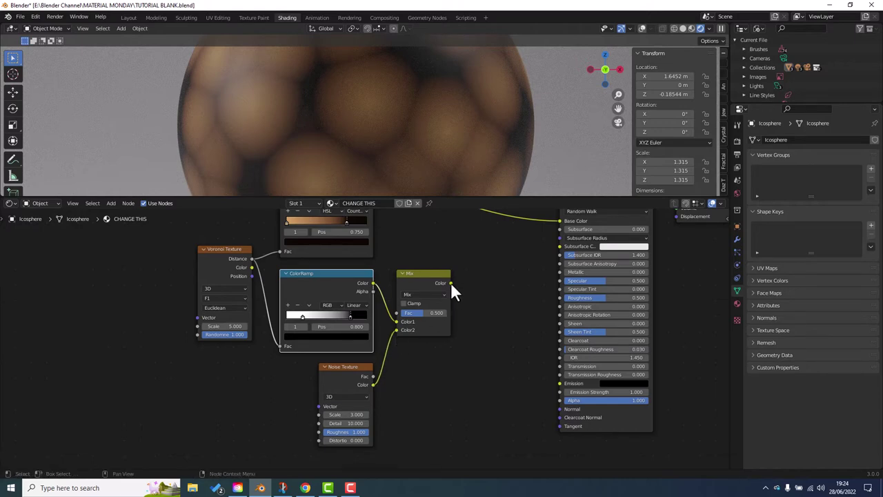
pyautogui.moveTo(451, 283); pyautogui.dragTo(558, 409)
pyautogui.click(453, 384)
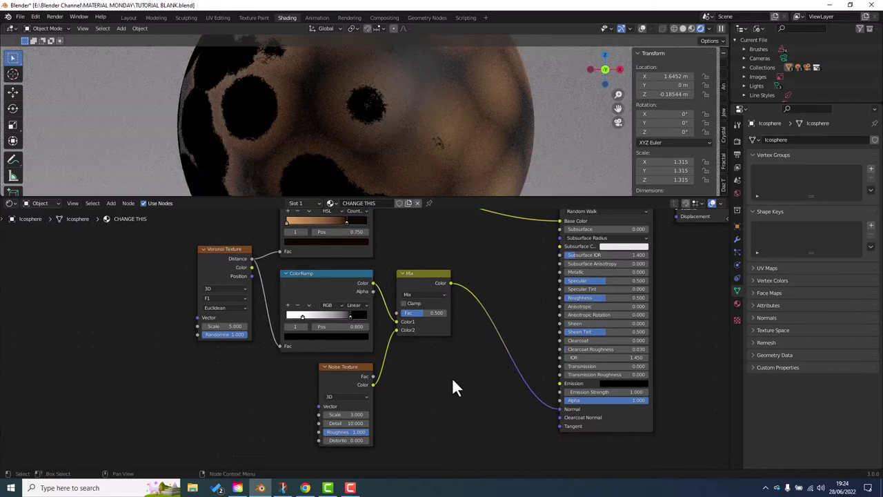
# Insert a Bump node on the Mix–Normal link, using the Mix result as Height
pyautogui.hotkey('shift', 'a')
pyautogui.click(421, 362)
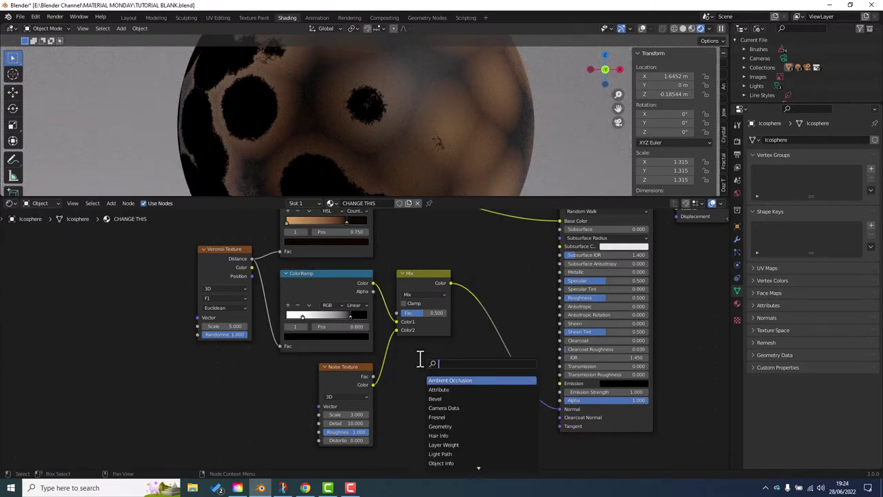
pyautogui.write('bump')
pyautogui.press('Return')
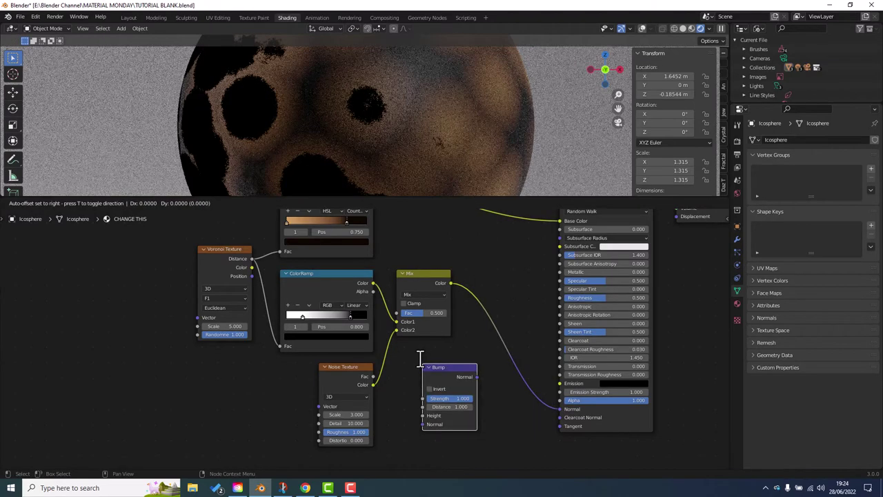
pyautogui.click(477, 302)
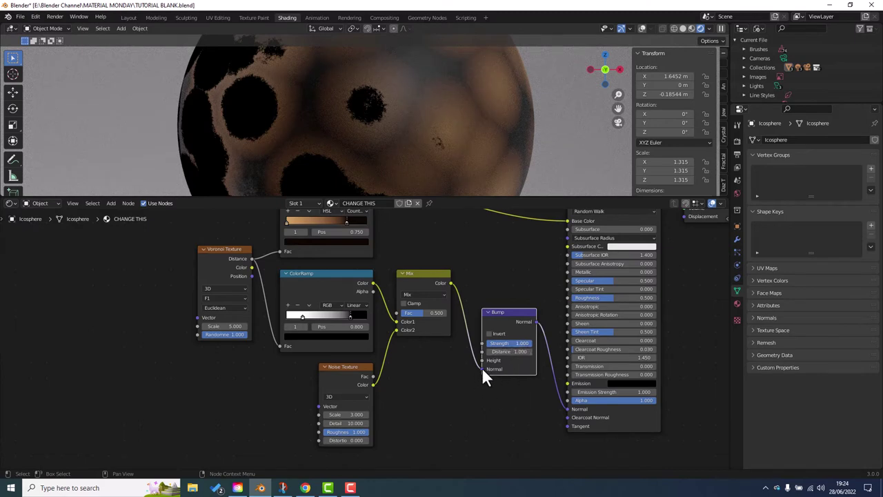
pyautogui.moveTo(482, 367); pyautogui.dragTo(481, 362)
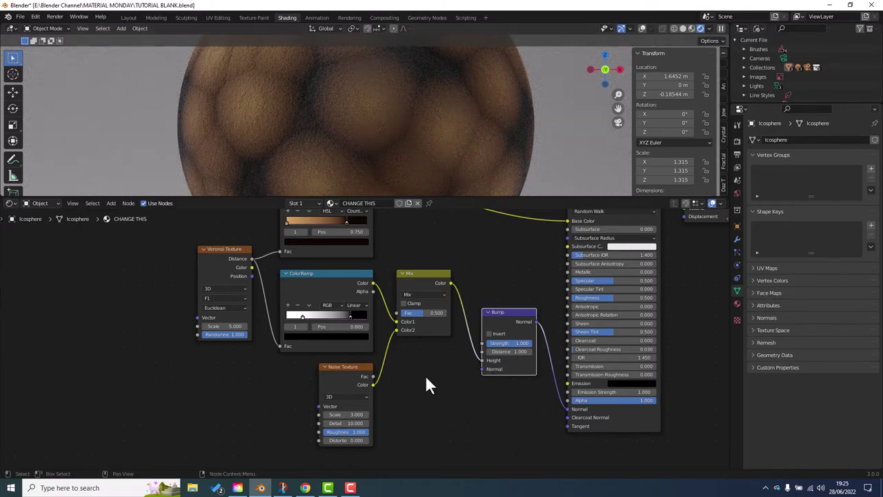
pyautogui.moveTo(425, 374); pyautogui.dragTo(523, 376, button='middle')
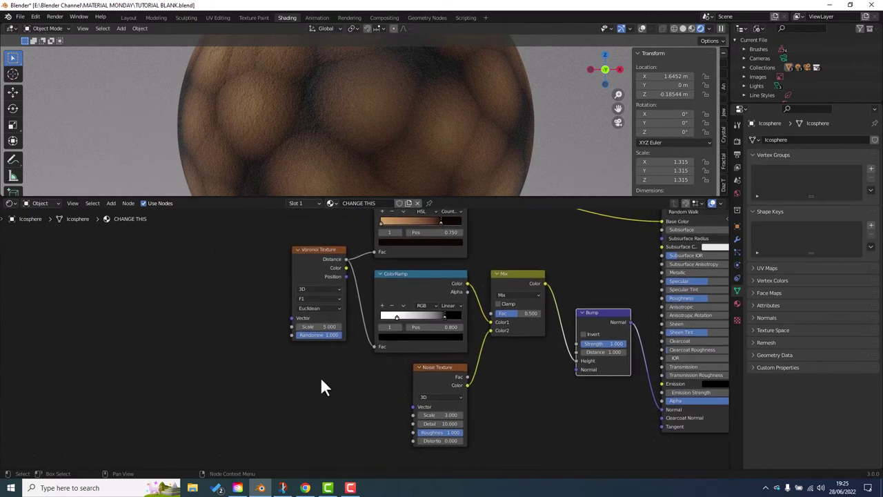
pyautogui.moveTo(322, 384)
pyautogui.mouseDown(button='middle')
pyautogui.moveTo(473, 386)
pyautogui.moveTo(481, 399)
pyautogui.mouseUp(button='middle')
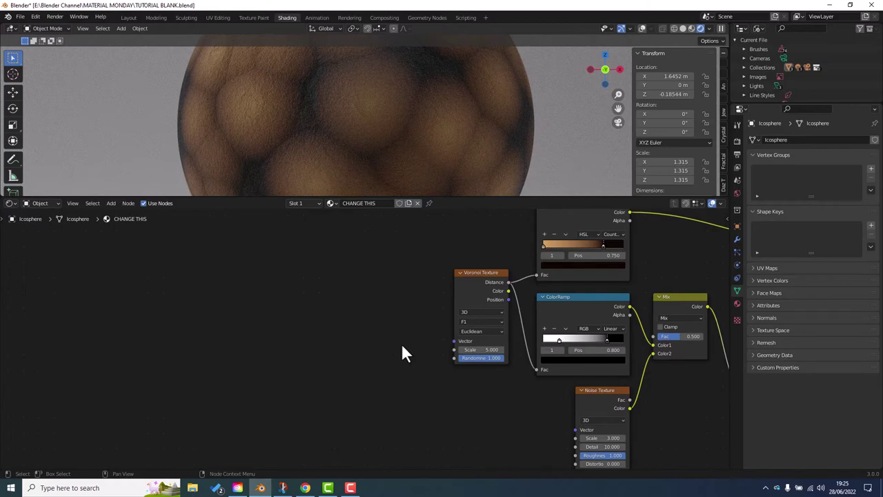
# Copy the Voronoi Texture and link the copy's Position to the original's Vector
pyautogui.click(480, 272)
pyautogui.press('g')
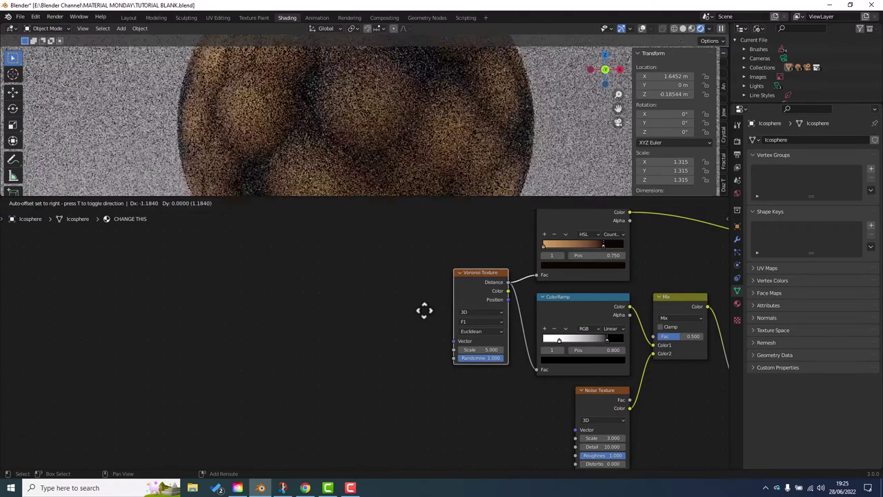
pyautogui.click(308, 302)
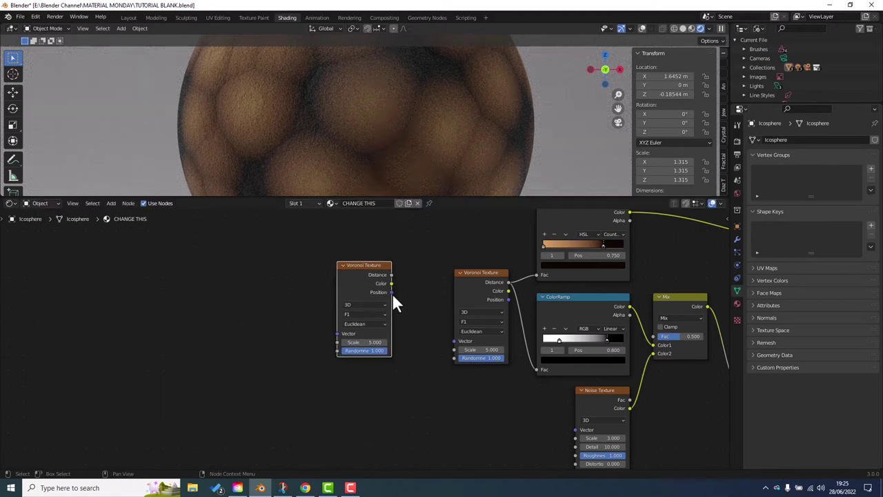
pyautogui.moveTo(391, 292); pyautogui.dragTo(454, 339)
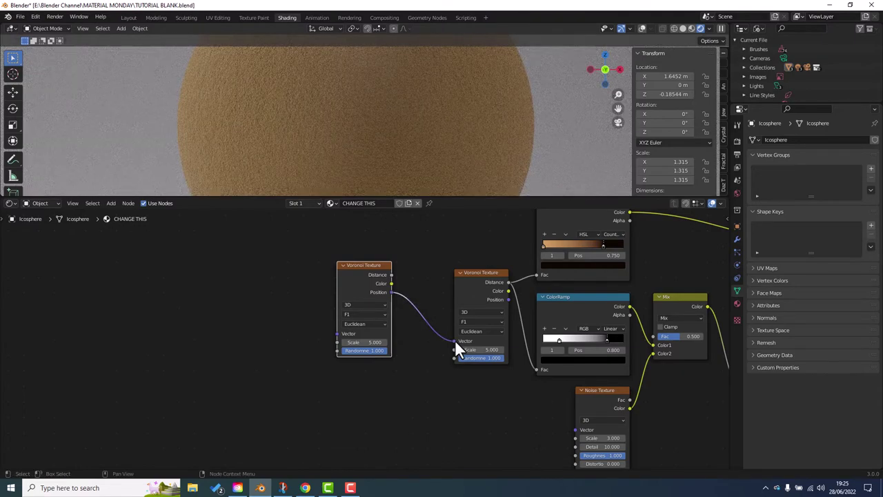
# Switch the new Voronoi to Smooth F1 with Smoothness 0.25
pyautogui.click(380, 314)
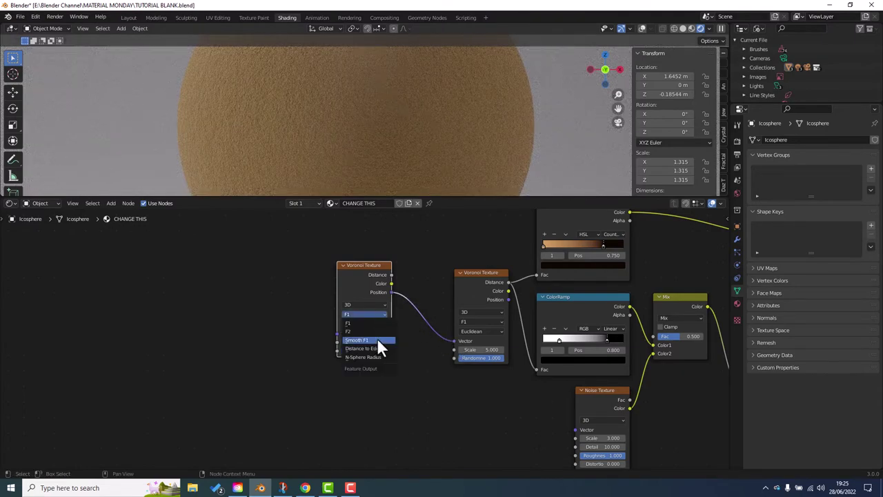
pyautogui.click(377, 340)
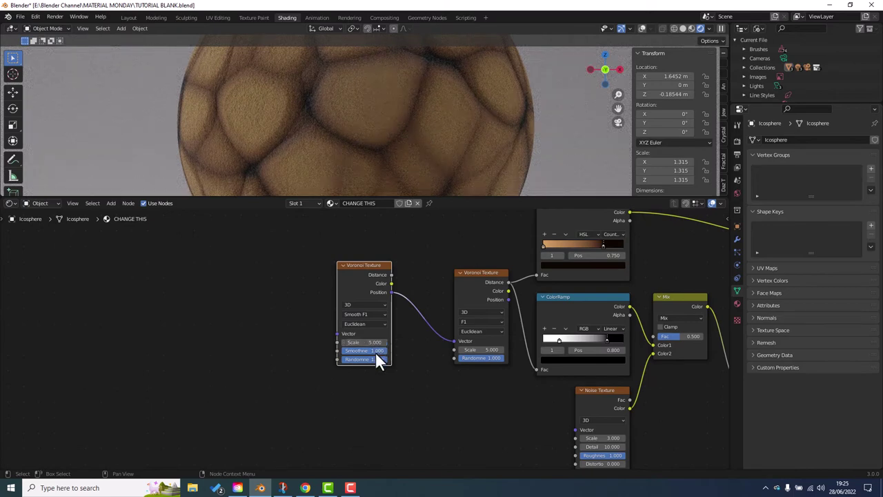
pyautogui.click(377, 352)
pyautogui.write('.25')
pyautogui.press('Return')
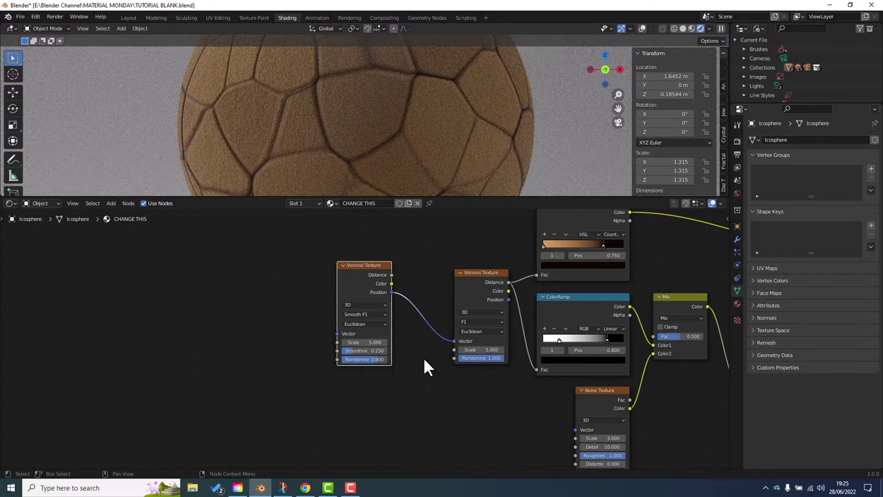
pyautogui.click(385, 394)
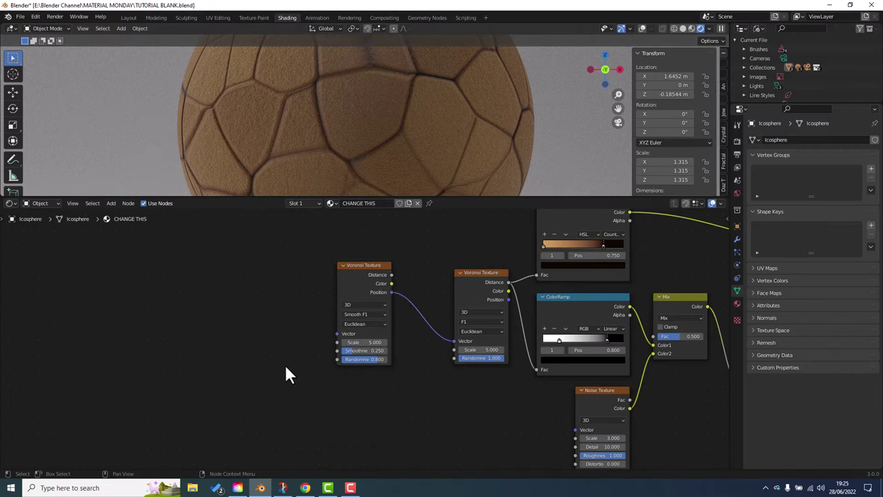
# Add a Noise Texture to the left of the Voronoi
pyautogui.hotkey('shift', 'a')
pyautogui.click(210, 317)
pyautogui.write('noise')
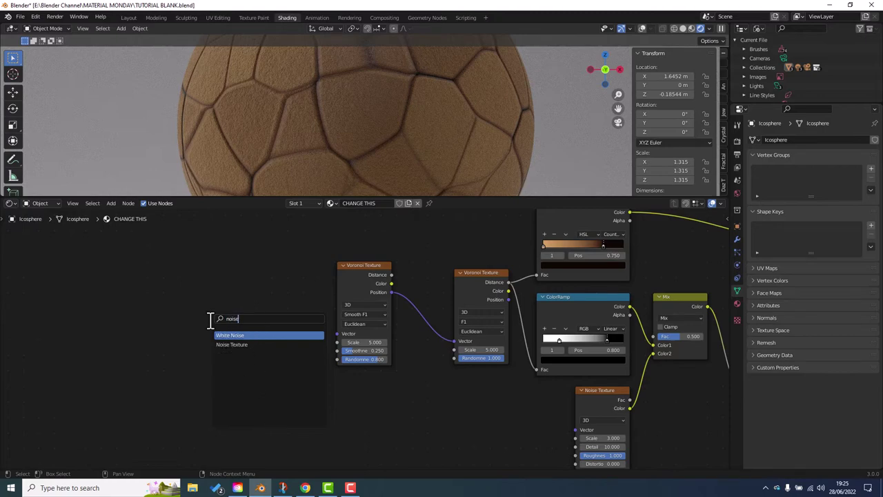
pyautogui.press('Down')
pyautogui.press('Return')
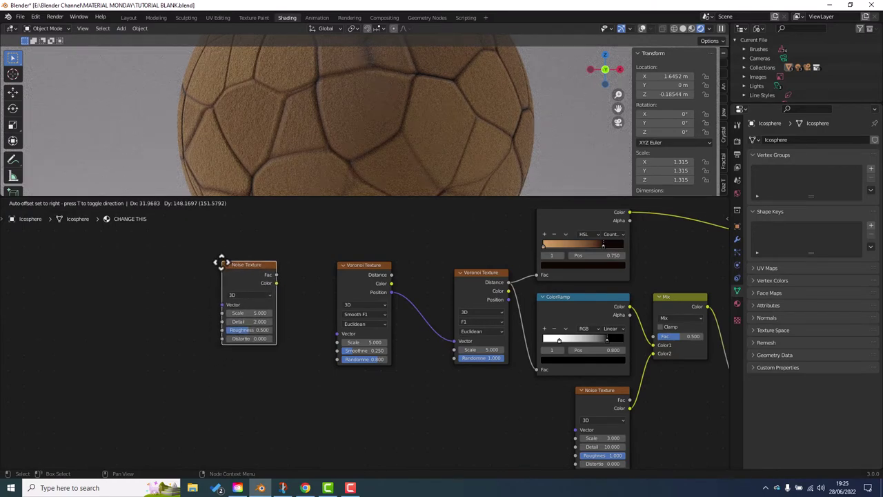
pyautogui.click(221, 261)
pyautogui.click(179, 301)
# Add a Texture Coordinate node and link its Object output to the Noise Vector
pyautogui.hotkey('shift', 'a')
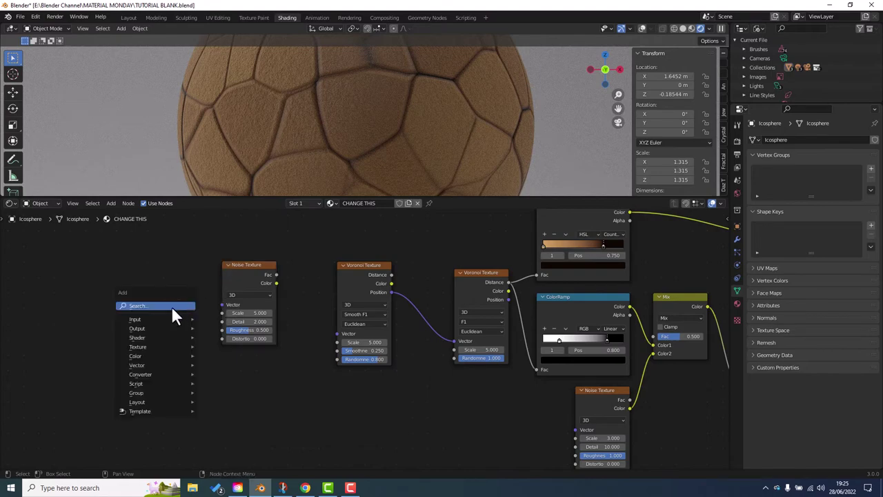
pyautogui.click(172, 311)
pyautogui.write('texture')
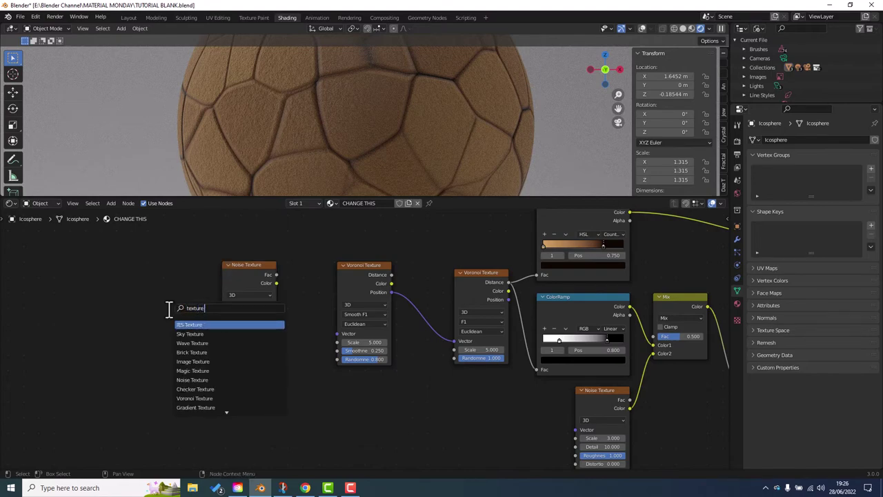
pyautogui.write(' c')
pyautogui.press('Down')
pyautogui.press('Return')
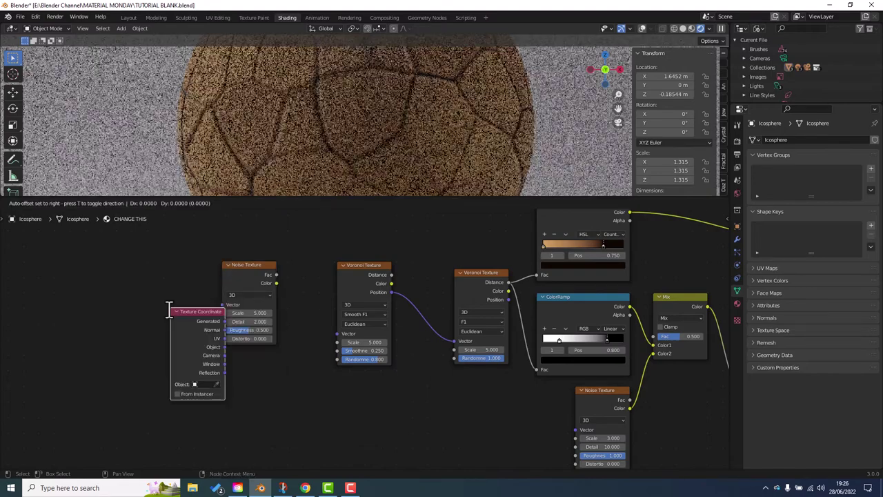
pyautogui.click(91, 290)
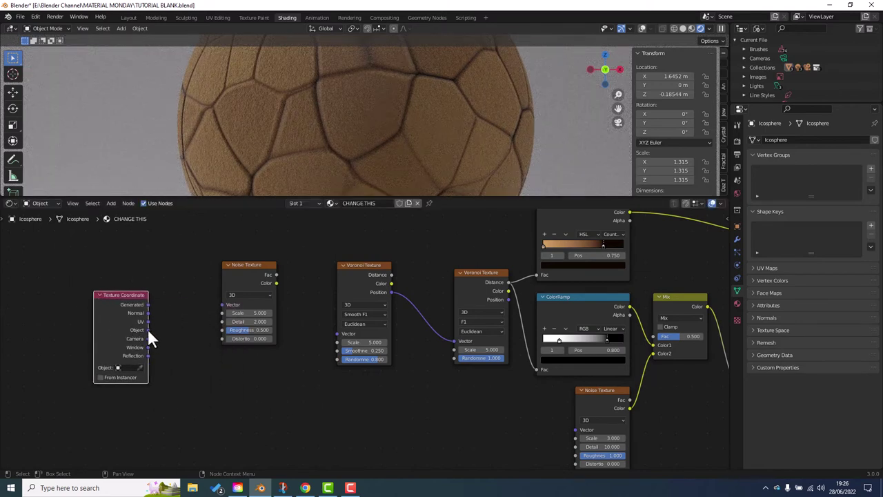
pyautogui.moveTo(149, 330); pyautogui.dragTo(222, 305)
# Set the noise to Scale 10, Detail 15 and Roughness 0.6
pyautogui.click(241, 312)
pyautogui.write('10')
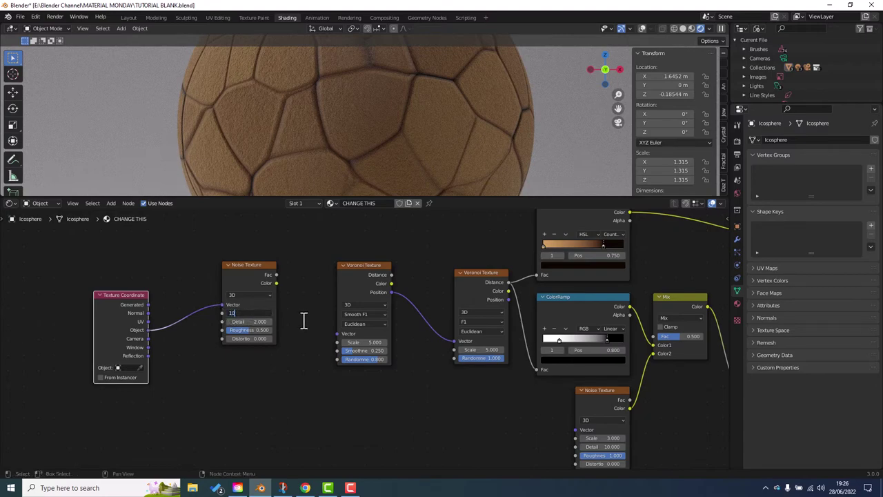
pyautogui.press('Tab')
pyautogui.write('15')
pyautogui.press('Tab')
pyautogui.write('0.6')
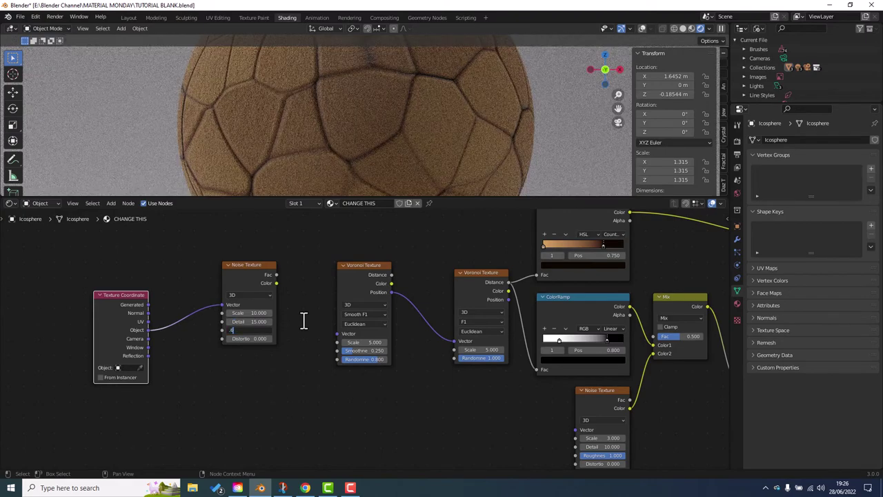
pyautogui.press('Return')
pyautogui.moveTo(276, 284)
pyautogui.mouseDown()
pyautogui.moveTo(294, 306)
pyautogui.moveTo(283, 286)
pyautogui.mouseUp()
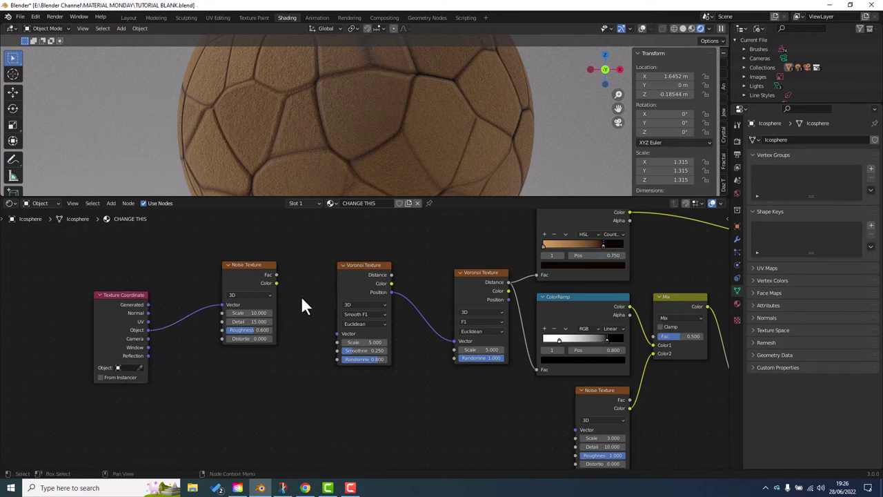
pyautogui.hotkey('shift', 'a')
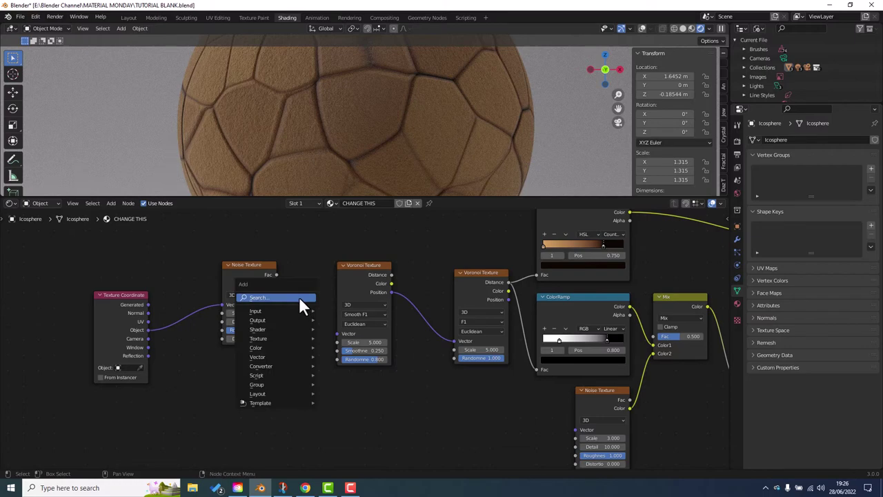
# Add a MixRGB node below the Noise Texture and connect Object coordinates to its Color2
pyautogui.click(301, 296)
pyautogui.write('mix')
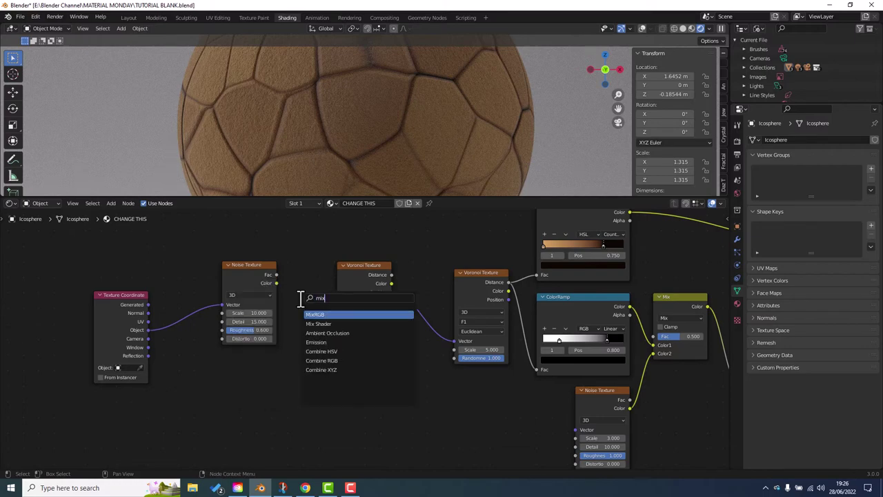
pyautogui.press('Return')
pyautogui.click(276, 311)
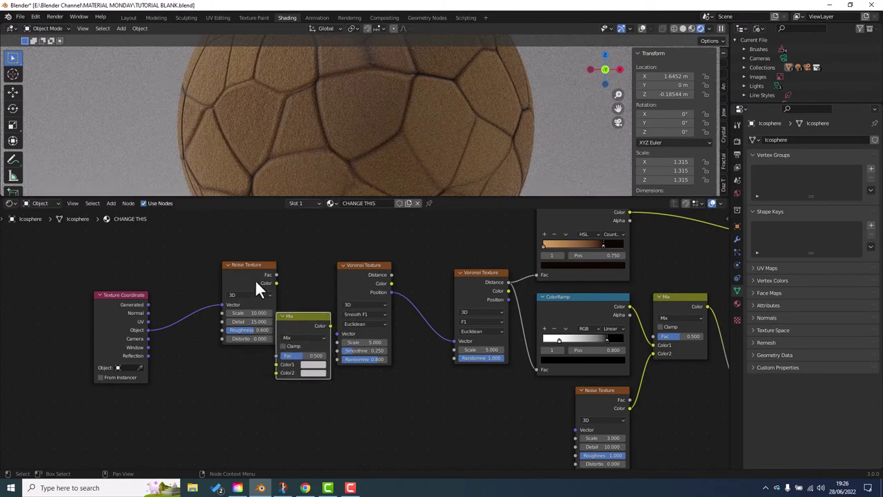
pyautogui.moveTo(252, 267); pyautogui.dragTo(276, 364)
pyautogui.moveTo(147, 329); pyautogui.dragTo(276, 373)
pyautogui.moveTo(312, 316); pyautogui.dragTo(336, 332)
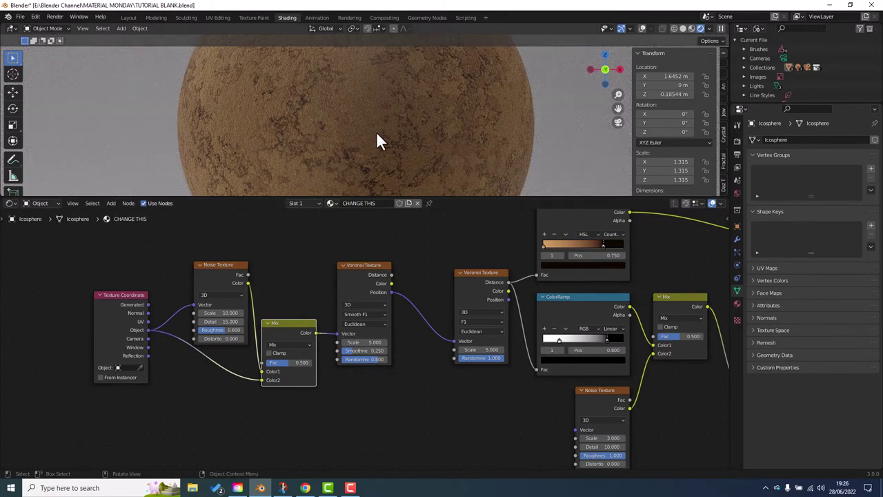
# Nudge the Voronoi Texture node up-right and pan the graph up to free space below
pyautogui.moveTo(374, 264); pyautogui.dragTo(378, 263)
pyautogui.click(364, 402)
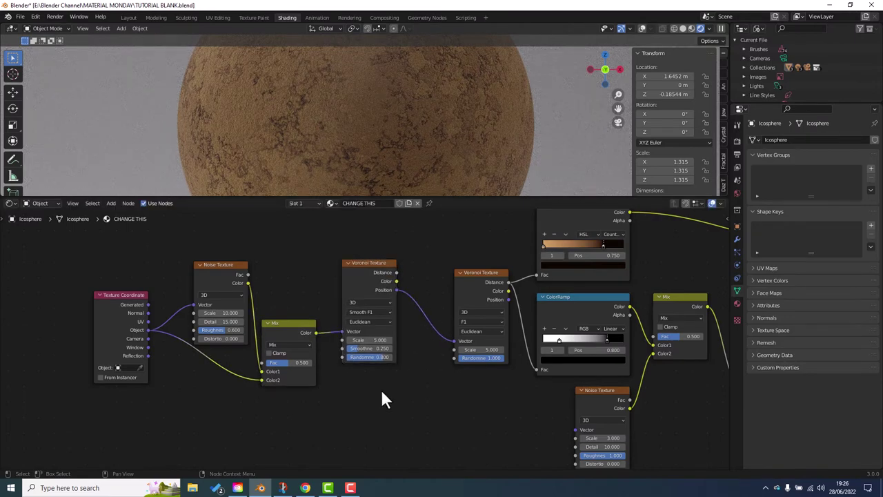
pyautogui.moveTo(381, 389); pyautogui.dragTo(381, 345, button='middle')
pyautogui.hotkey('shift', 'a')
# Add a Math node set to Power with Base 10 and Exponent 1.7
pyautogui.write('ma')
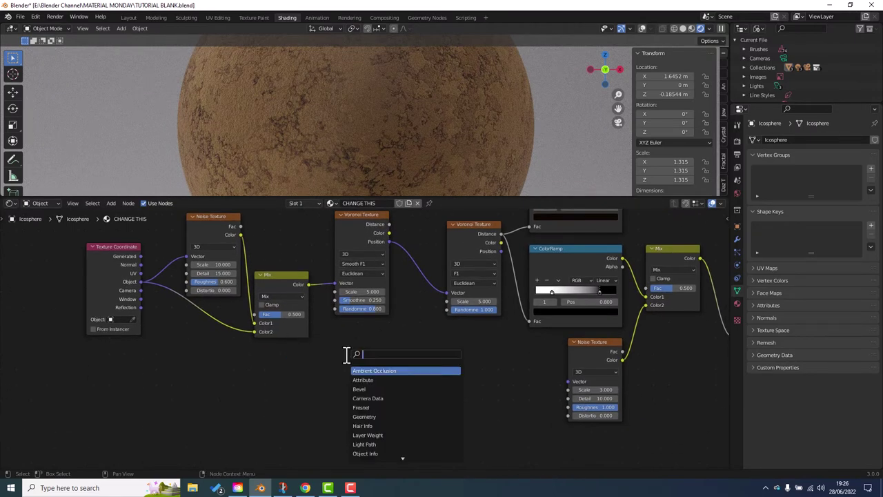
pyautogui.write('th')
pyautogui.press('Return')
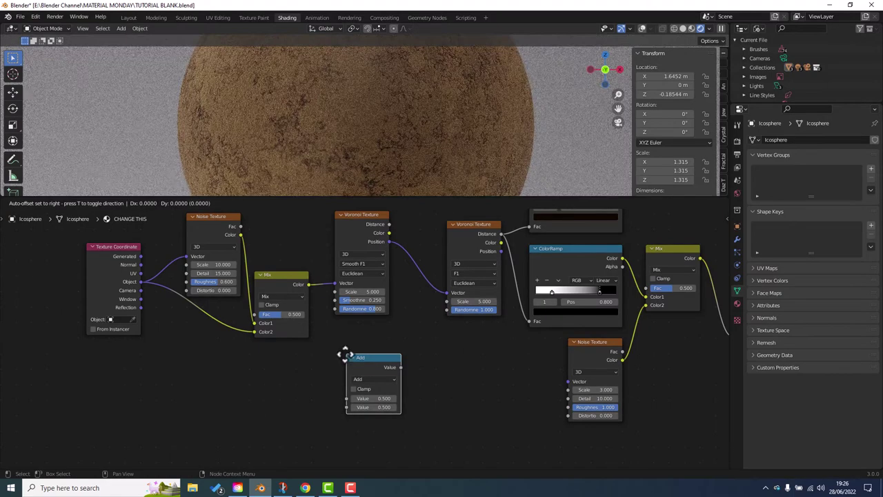
pyautogui.click(256, 357)
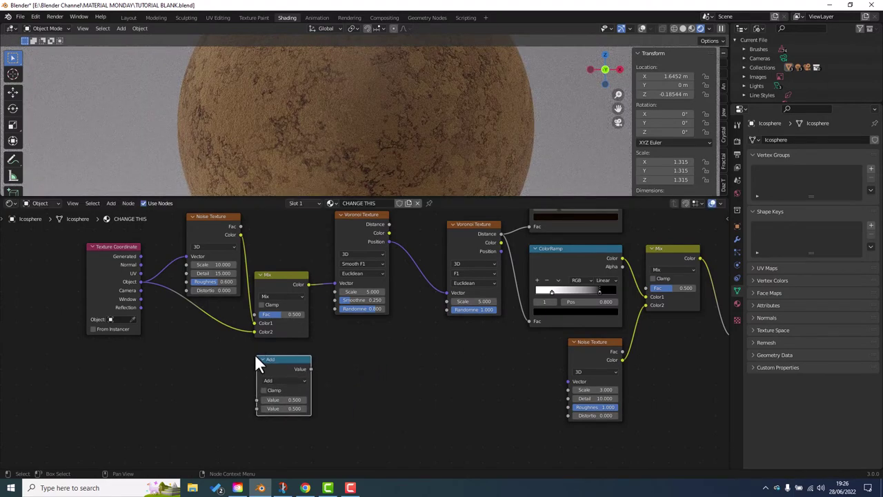
pyautogui.click(286, 380)
pyautogui.click(282, 325)
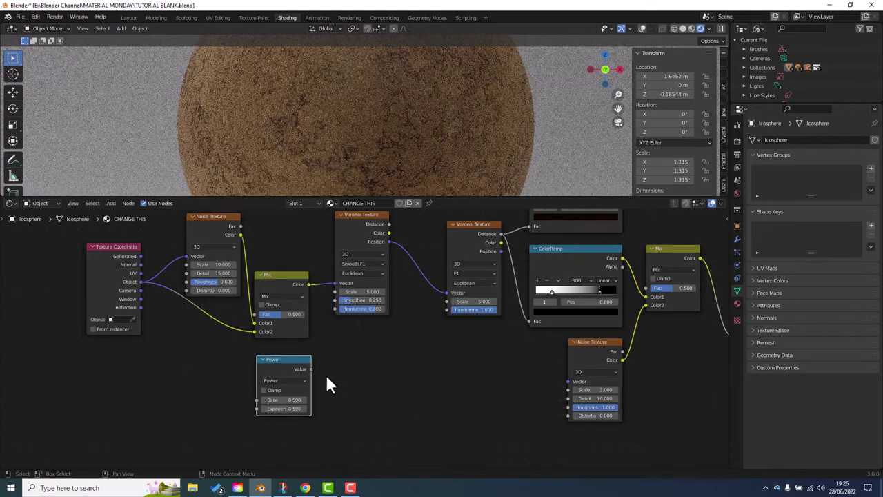
pyautogui.click(303, 400)
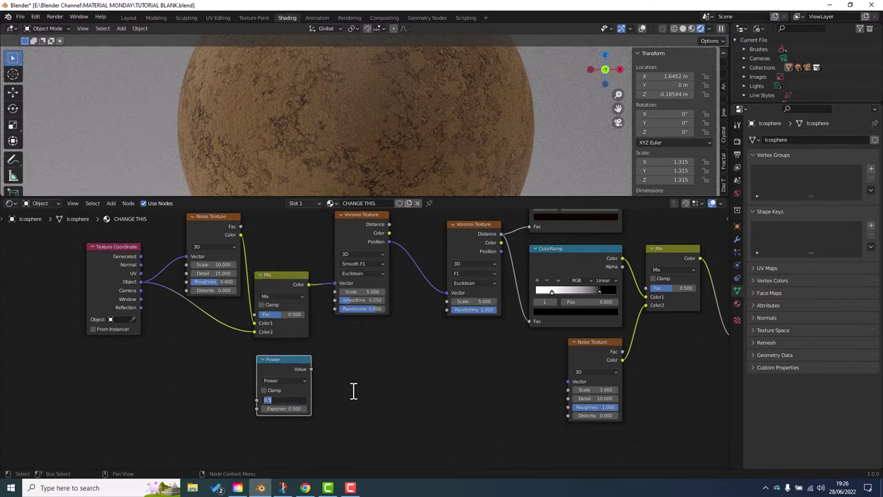
pyautogui.write('10')
pyautogui.press('Tab')
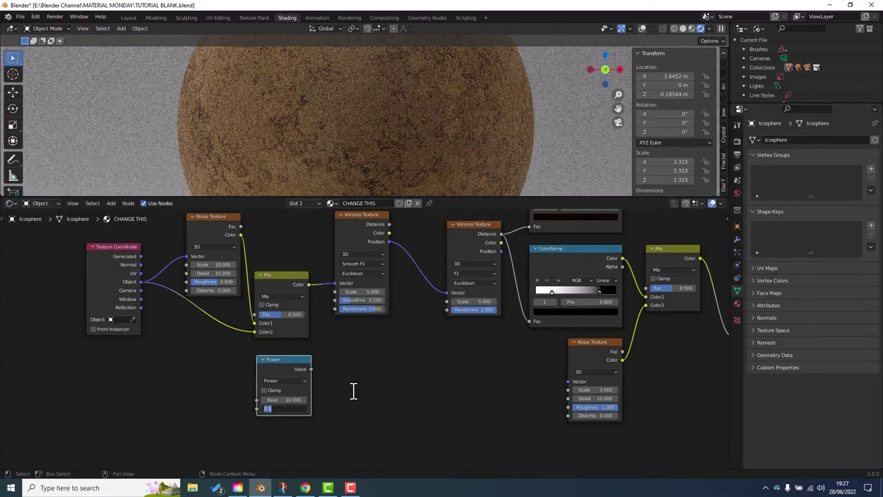
pyautogui.write('1.7')
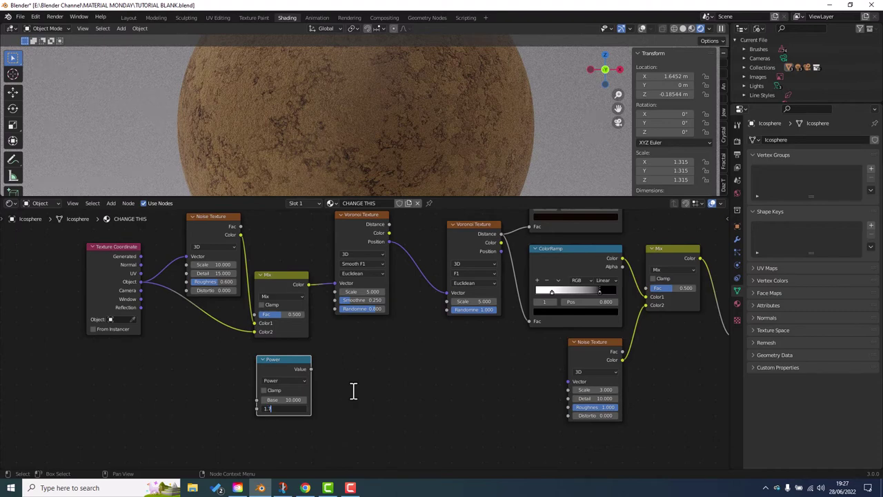
pyautogui.press('Return')
# Connect the Power node's Value to the Scale of both Voronoi textures
pyautogui.moveTo(304, 358); pyautogui.dragTo(289, 356)
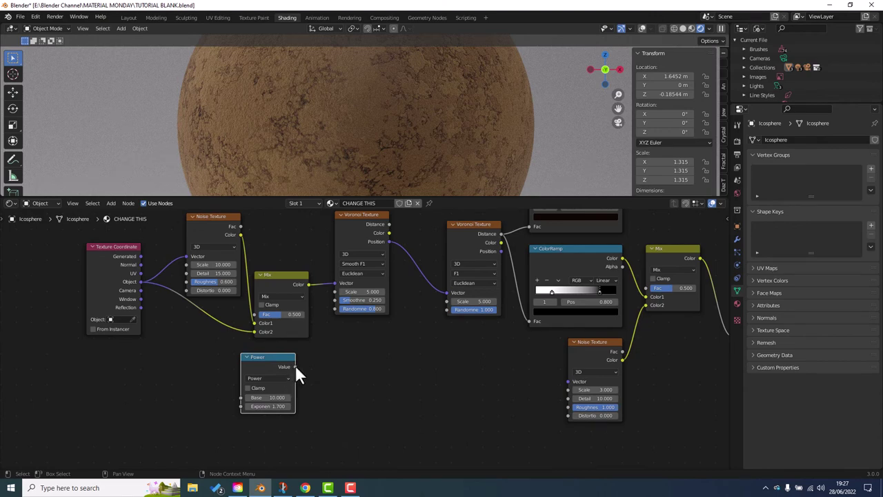
pyautogui.moveTo(296, 367); pyautogui.dragTo(334, 291)
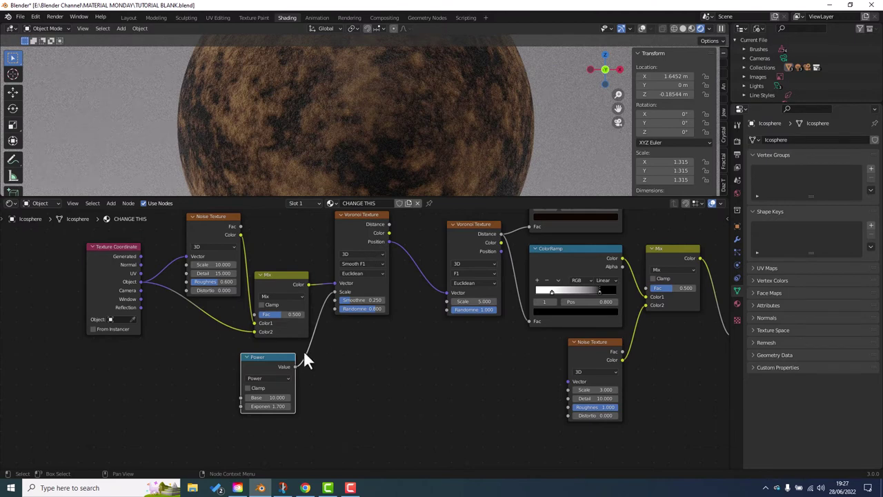
pyautogui.moveTo(295, 365); pyautogui.dragTo(444, 304)
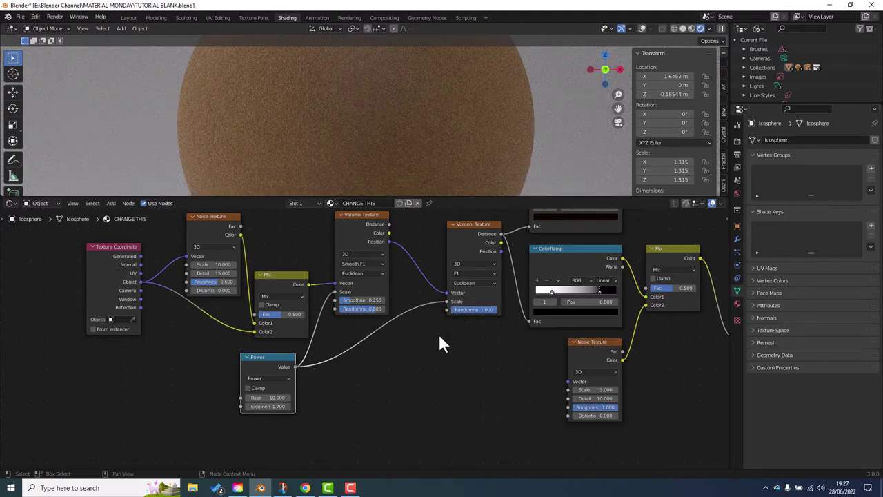
pyautogui.scroll(-3, 370, 139)
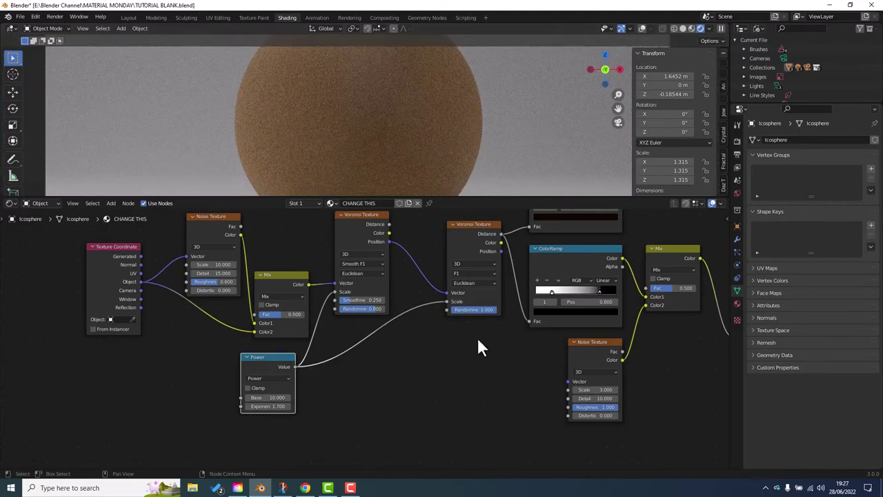
# Set the bump Mix factor to 0.600 and the Principled BSDF Roughness to 0.350
pyautogui.moveTo(478, 345); pyautogui.dragTo(348, 412, button='middle')
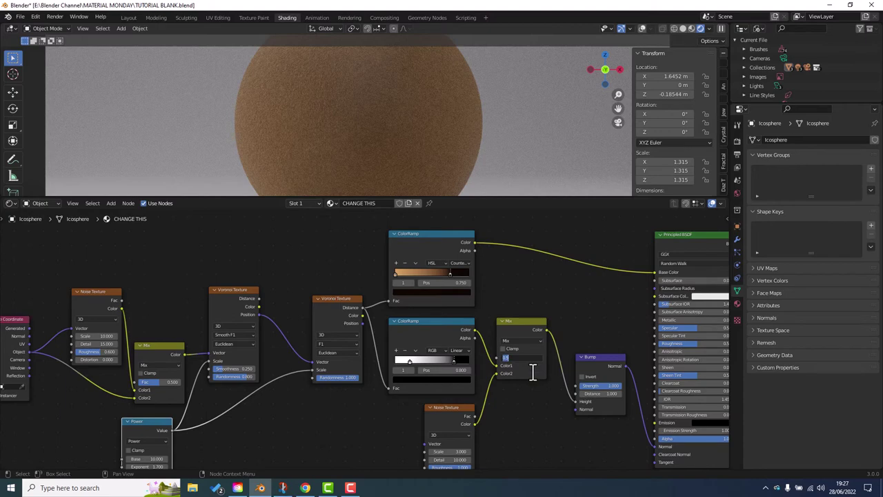
pyautogui.moveTo(532, 359); pyautogui.dragTo(533, 372)
pyautogui.moveTo(516, 406); pyautogui.dragTo(497, 381, button='middle')
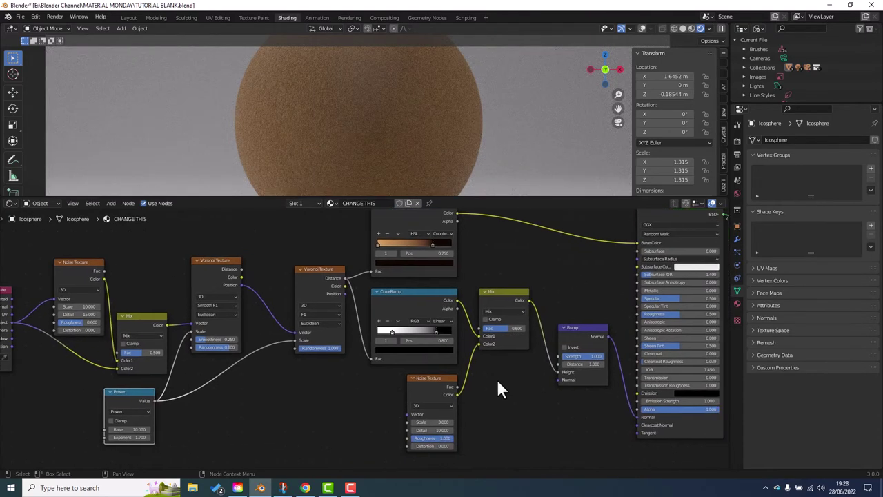
pyautogui.doubleClick(664, 315)
pyautogui.write('.35')
pyautogui.press('Return')
# Set the Noise/Object coordinates distortion Mix Fac to 0.950
pyautogui.moveTo(529, 375); pyautogui.dragTo(661, 367, button='middle')
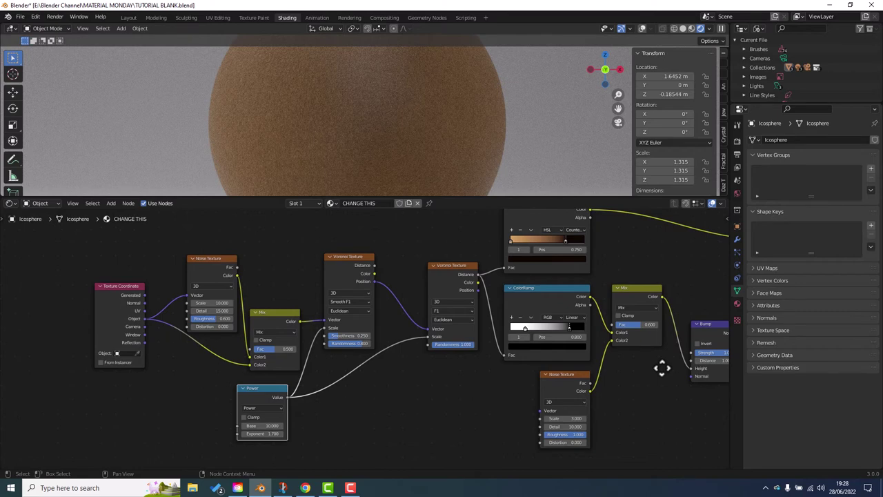
pyautogui.click(280, 349)
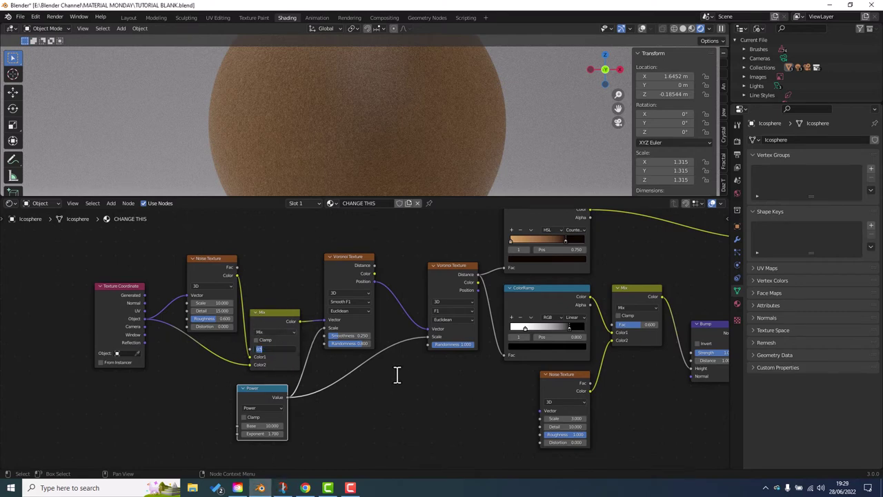
pyautogui.press('BackSpace')
pyautogui.write('0.95')
pyautogui.press('Return')
pyautogui.moveTo(433, 383); pyautogui.dragTo(328, 373, button='middle')
pyautogui.moveTo(328, 376); pyautogui.dragTo(325, 378, button='middle')
# Render a Cycles test image of the cork sphere, then close the render window
pyautogui.click(55, 17)
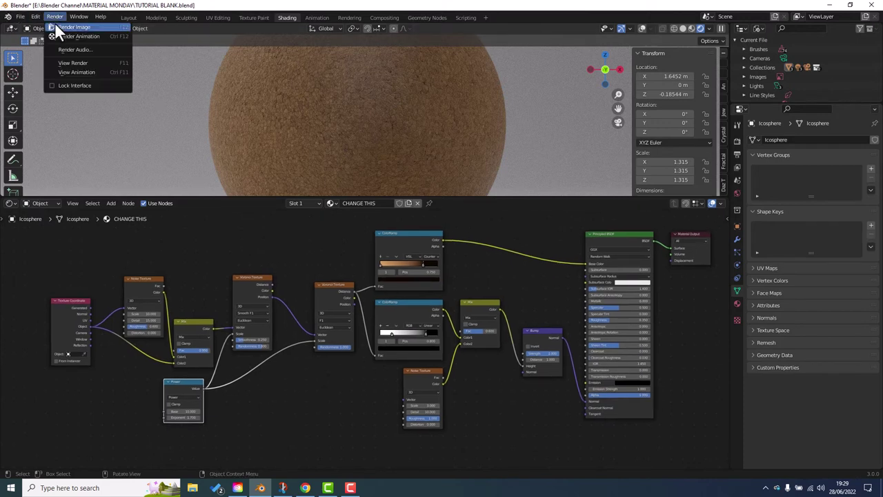
pyautogui.click(55, 26)
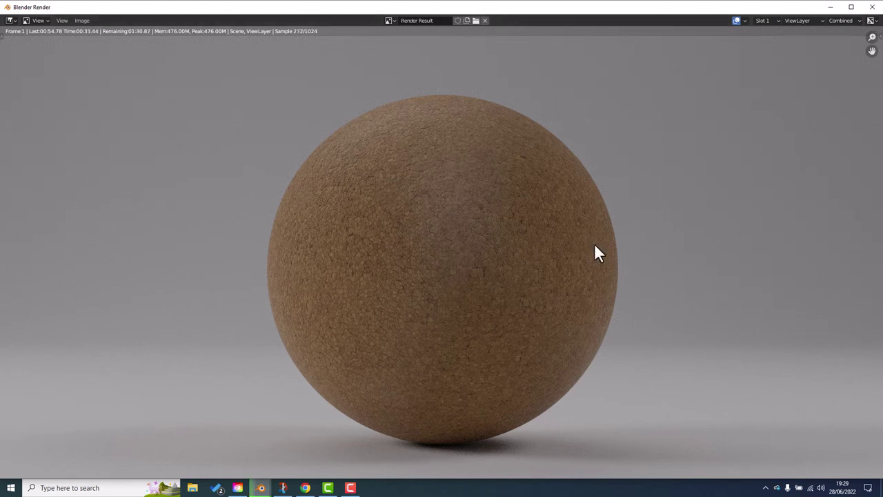
pyautogui.press('Escape')
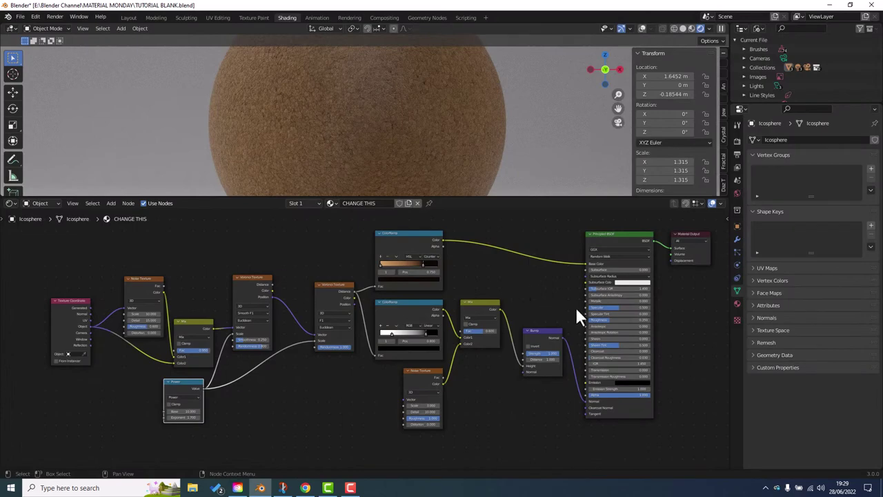
# Lower the Principled BSDF Specular and set its Roughness to 0.8 for a matte surface
pyautogui.click(621, 320)
pyautogui.write('0.1')
pyautogui.press('Return')
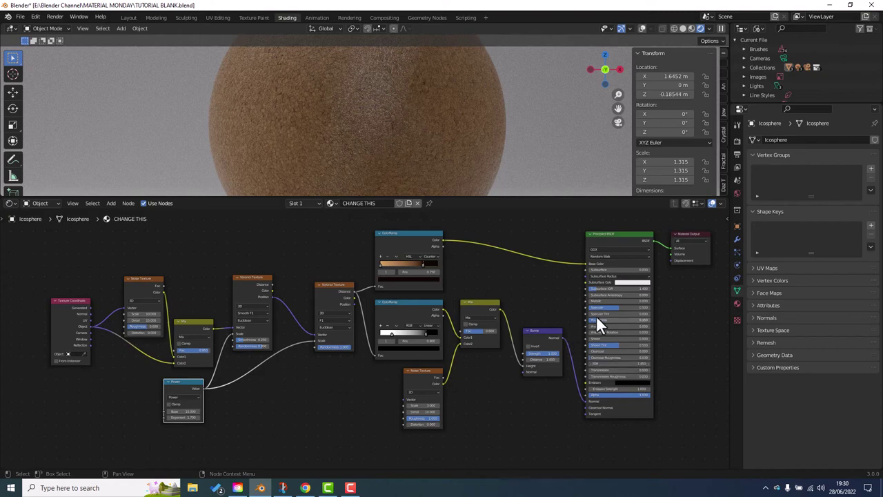
pyautogui.moveTo(617, 310); pyautogui.dragTo(632, 310)
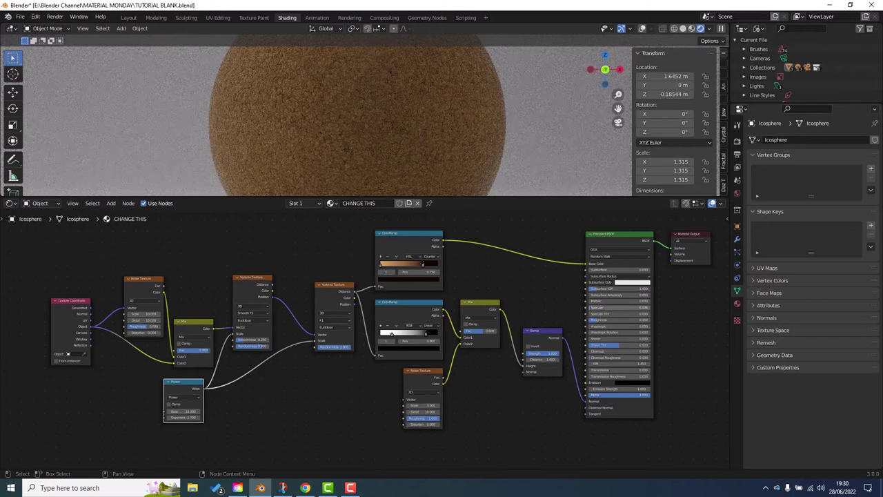
pyautogui.doubleClick(605, 319)
pyautogui.write('0.8')
pyautogui.press('Return')
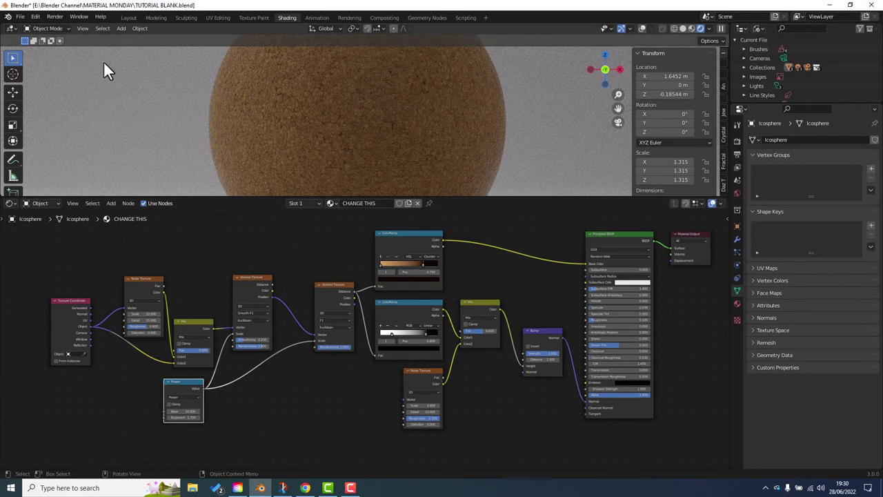
# Render the final Cycles image of the cork-textured icosphere via Render Image
pyautogui.click(58, 18)
pyautogui.click(58, 24)
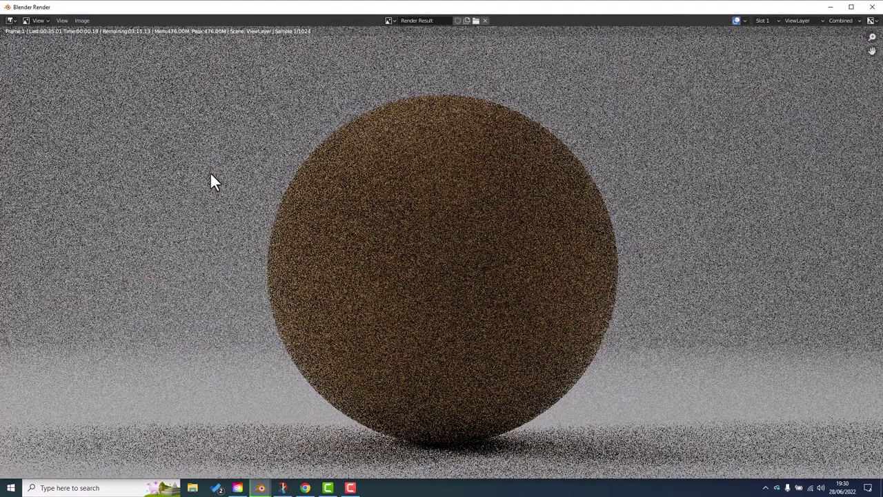